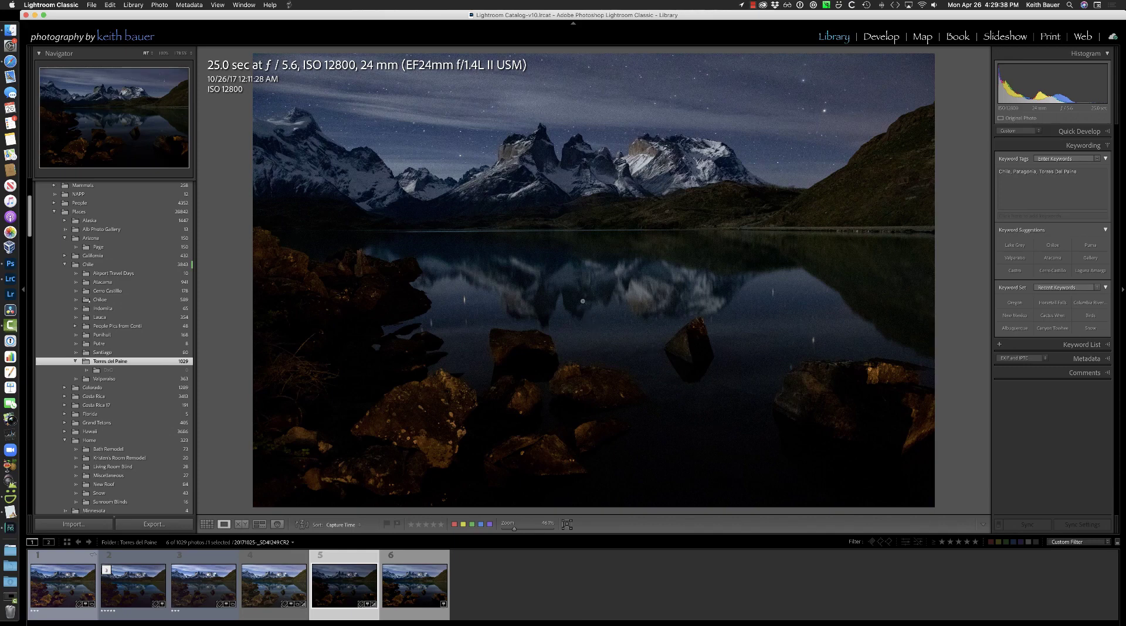
# Zoom to 100% on the mountains to check noise, zoom back out, and cycle the info overlay.
pyautogui.click(480, 147)
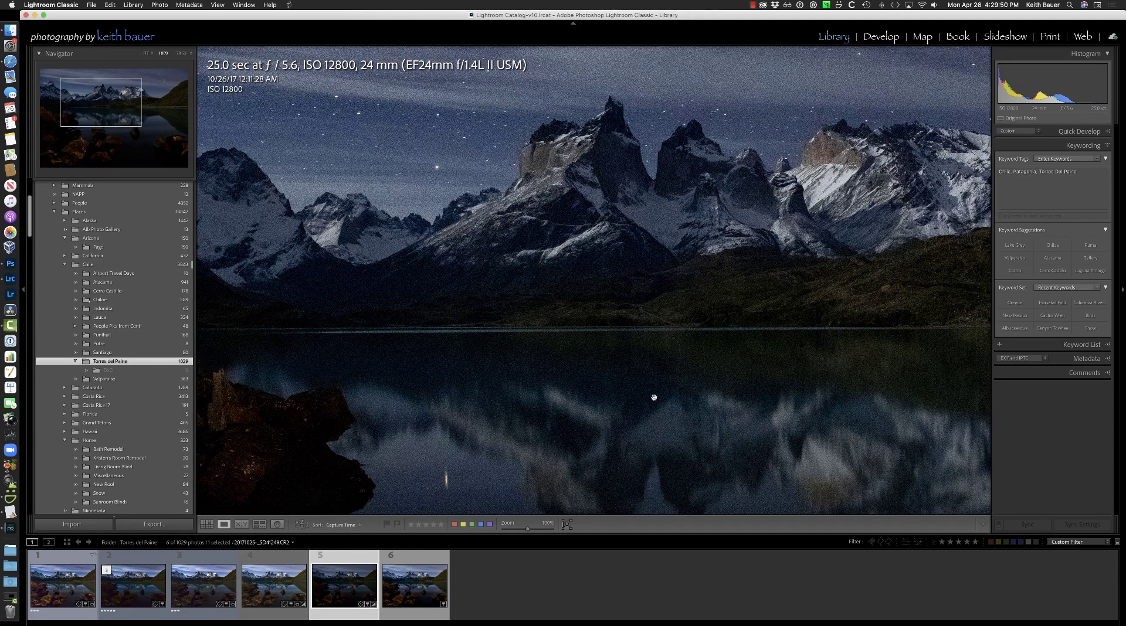
pyautogui.click(575, 288)
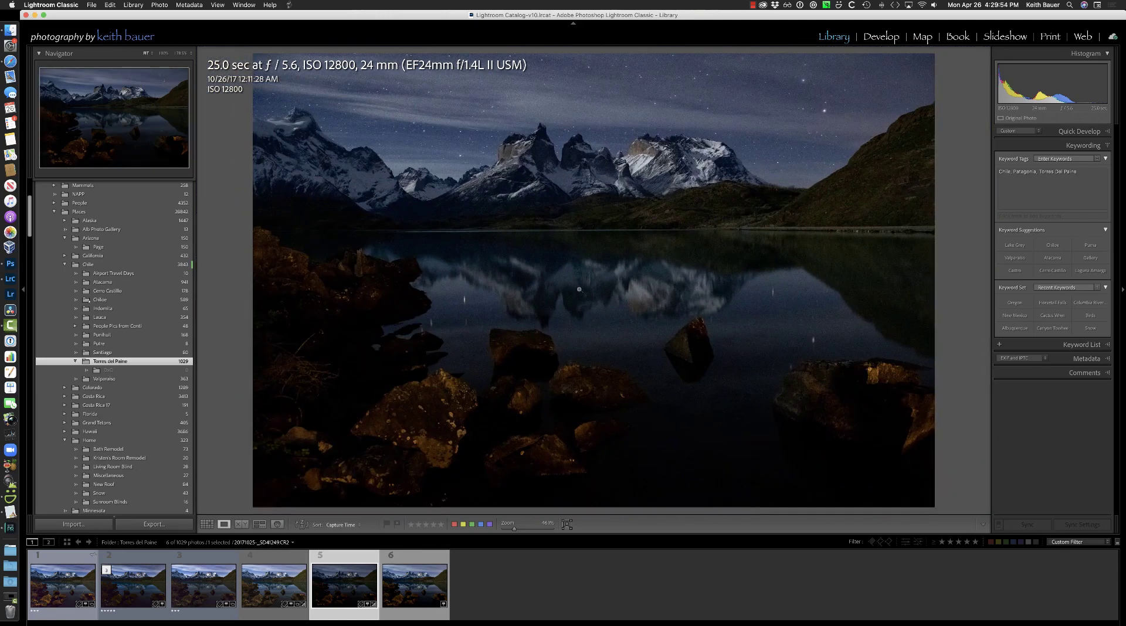
pyautogui.press('i')
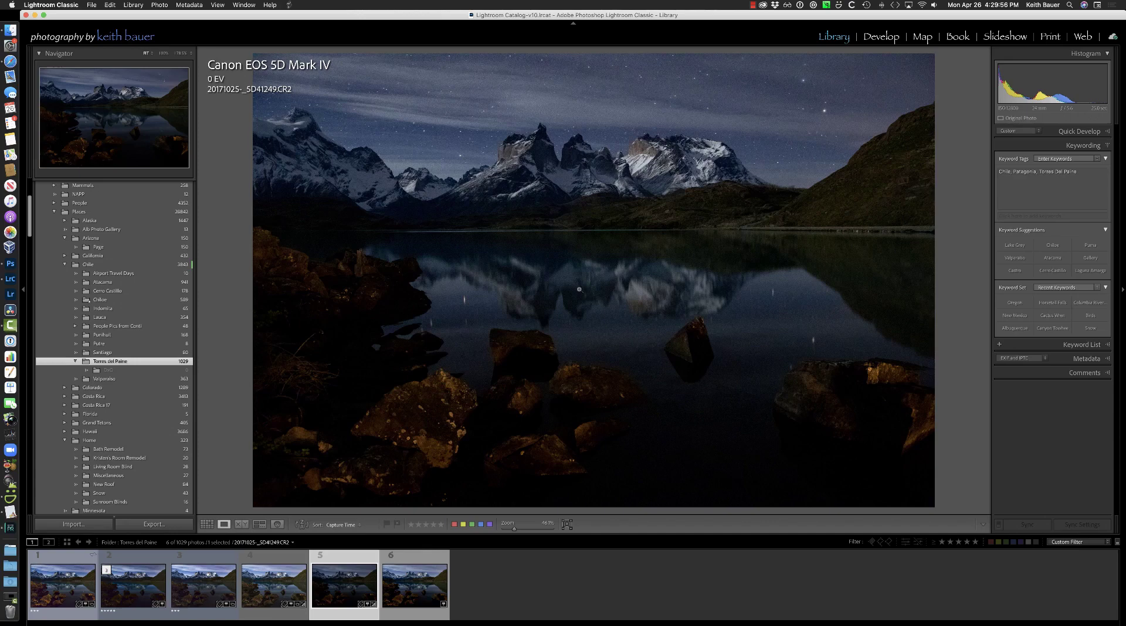
pyautogui.press('i')
pyautogui.press('i')
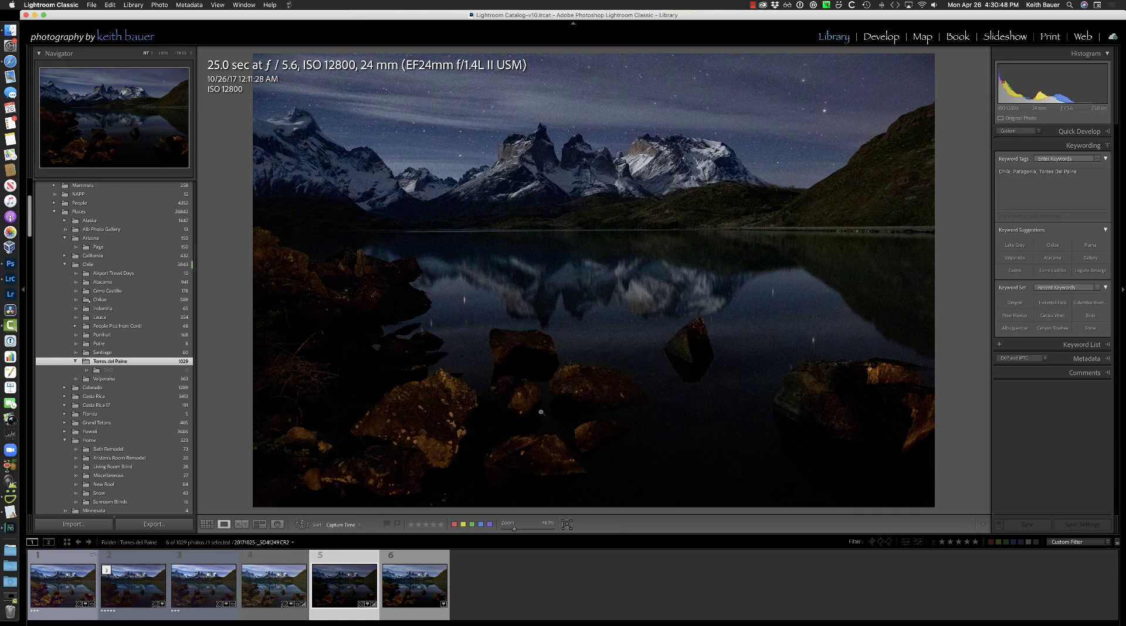
# Reveal 20171025-_5D41249.CR2 in Finder, then close the Torres del Paine and Cabezon folder windows.
pyautogui.rightClick(481, 242)
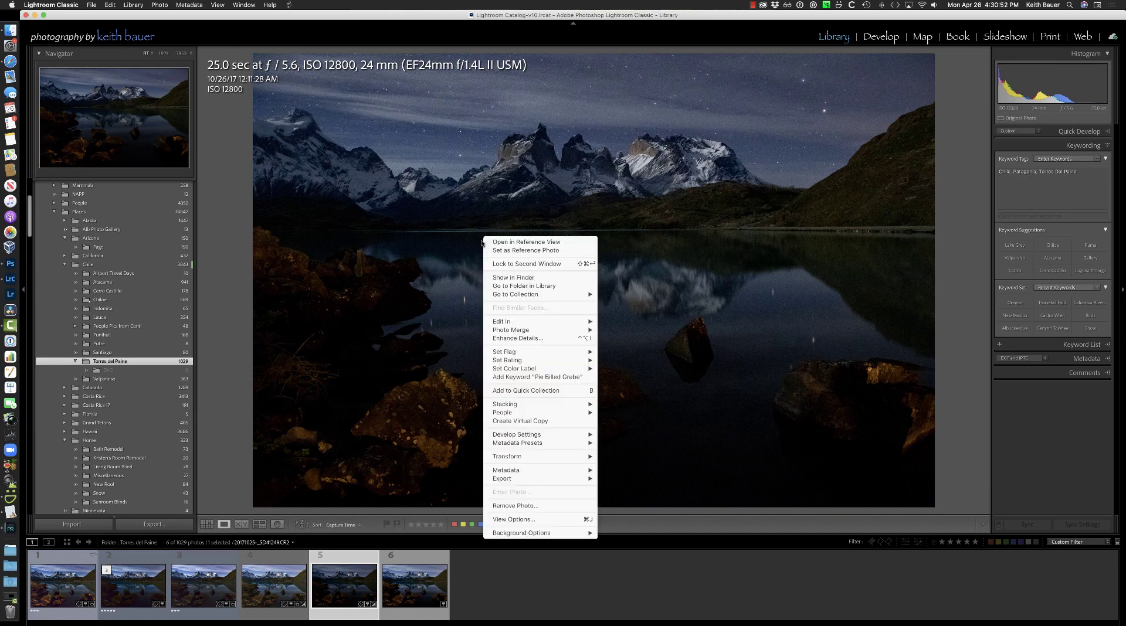
pyautogui.click(523, 281)
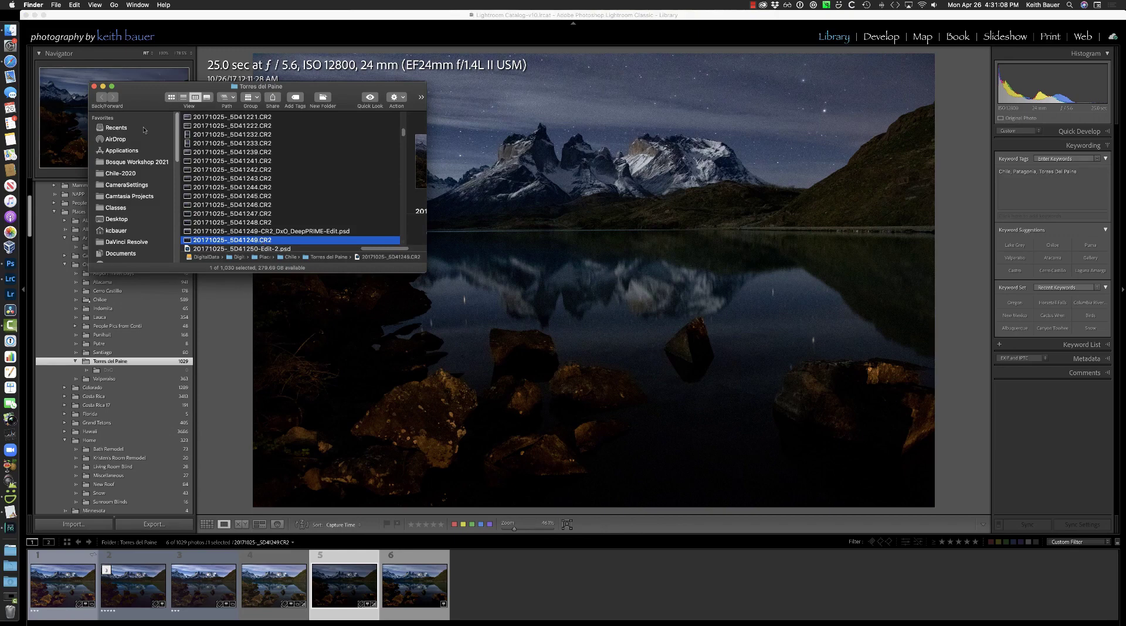
pyautogui.click(94, 86)
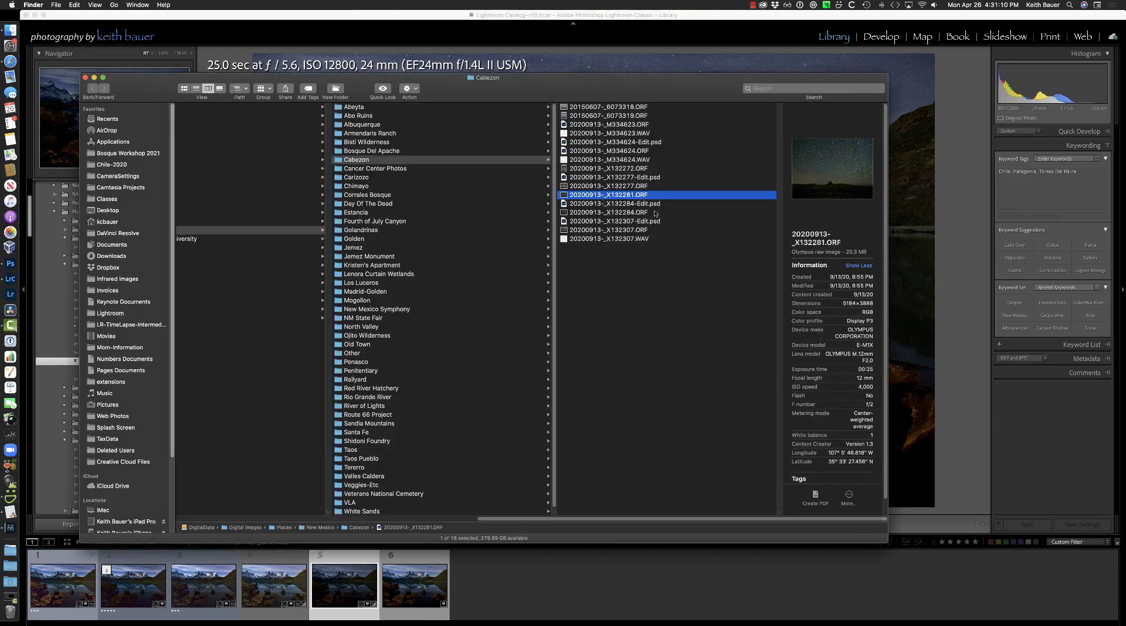
pyautogui.click(85, 78)
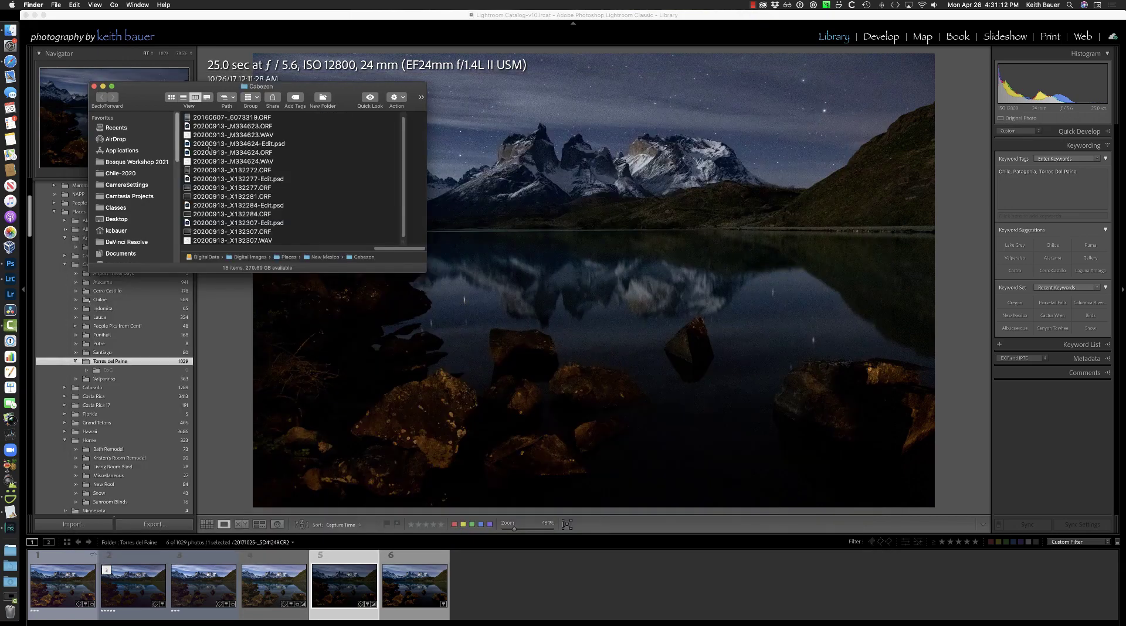
pyautogui.click(94, 86)
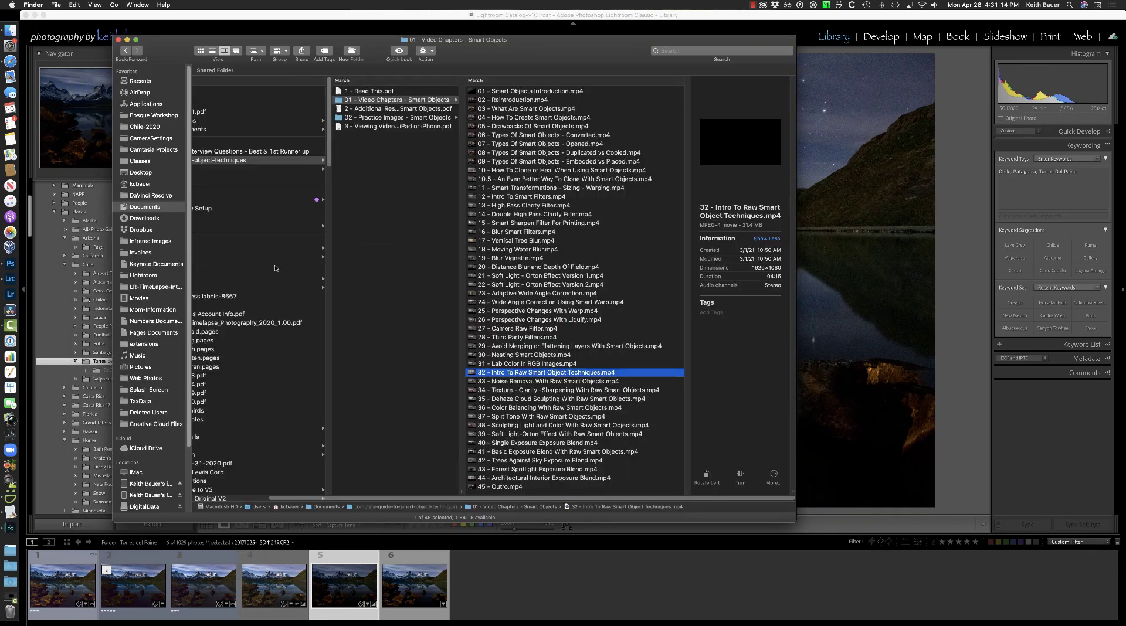
# Reselect the noisy Torres del Paine night raw and launch DxO PureRAW from the Dock.
pyautogui.click(544, 574)
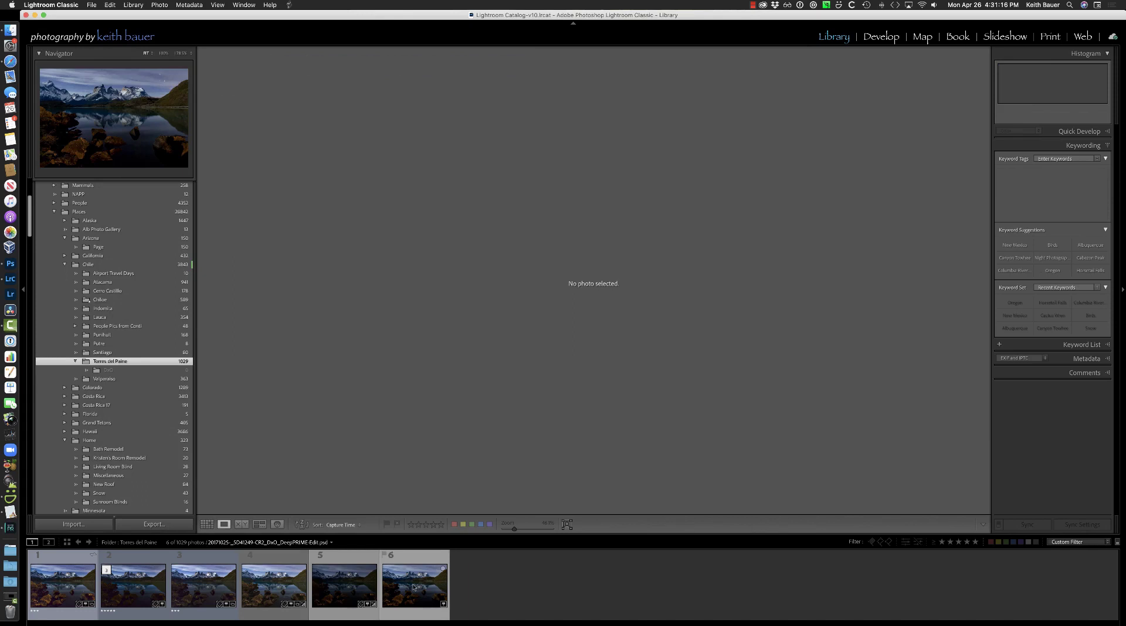
pyautogui.click(356, 594)
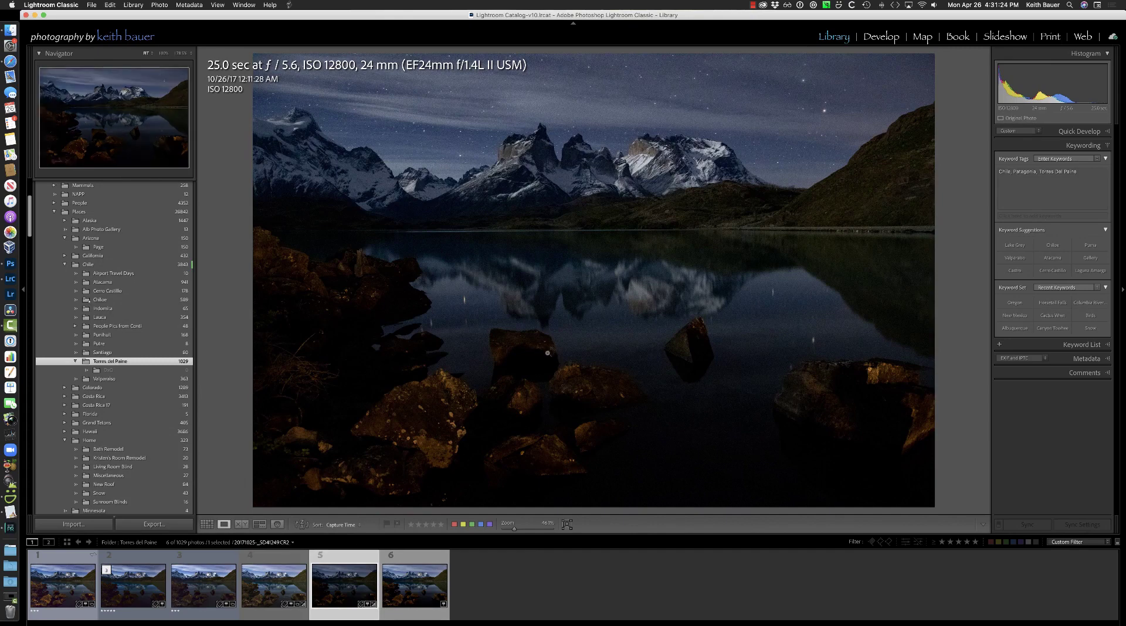
pyautogui.click(19, 532)
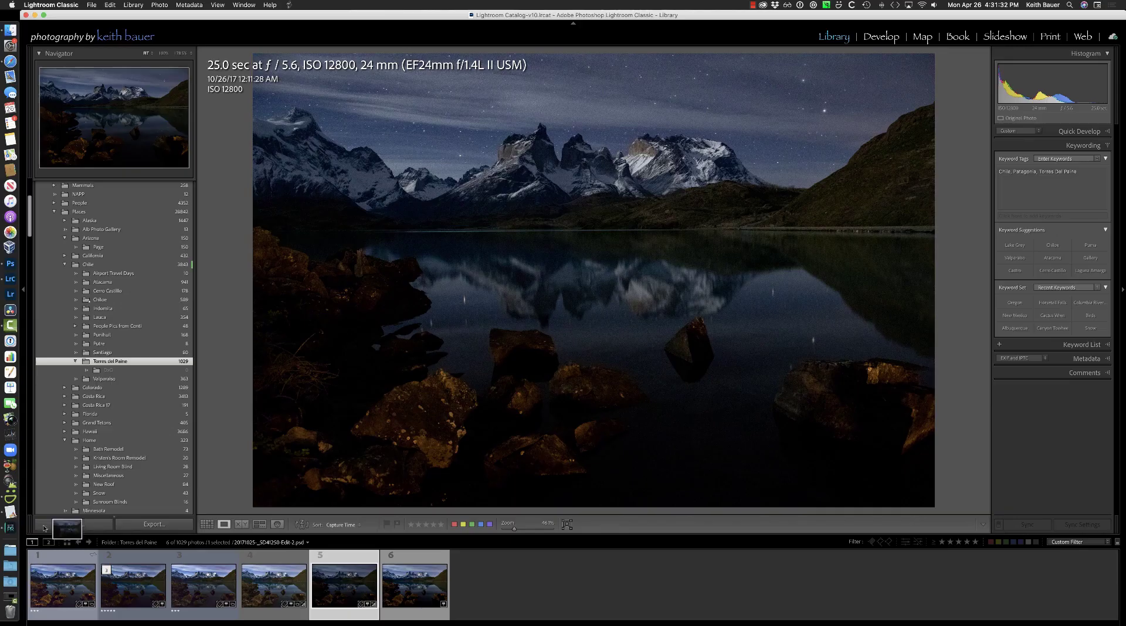
pyautogui.moveTo(18, 531); pyautogui.dragTo(242, 397)
# Carry the raw thumbnail toward DxO PureRAW, using Cmd-Tab to move between the apps.
pyautogui.click(350, 473)
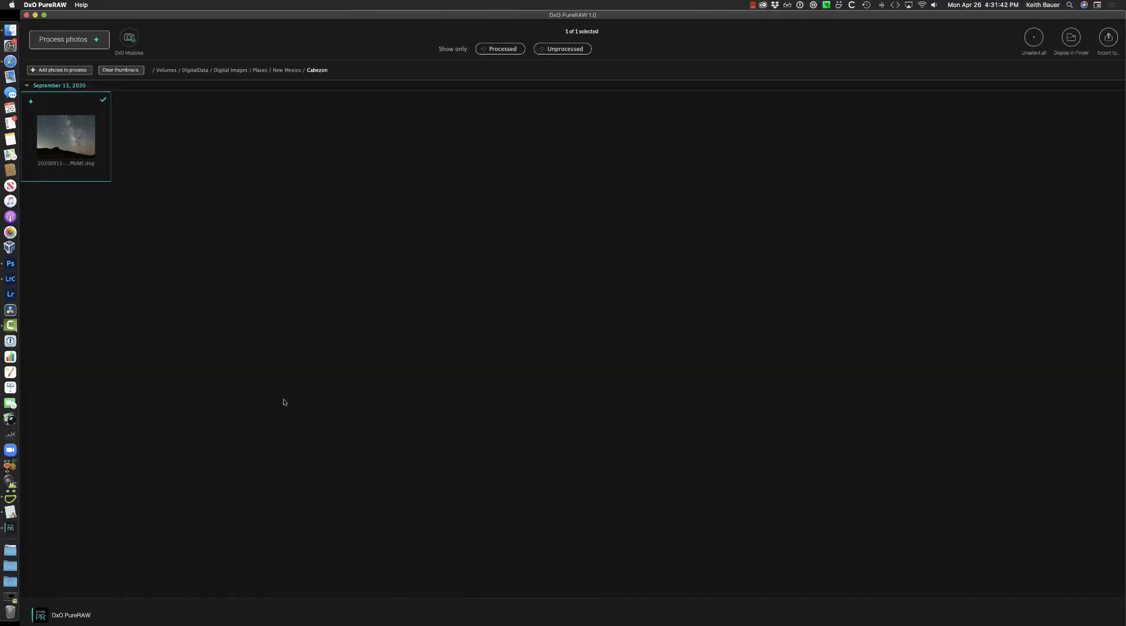
pyautogui.press('super+Tab')
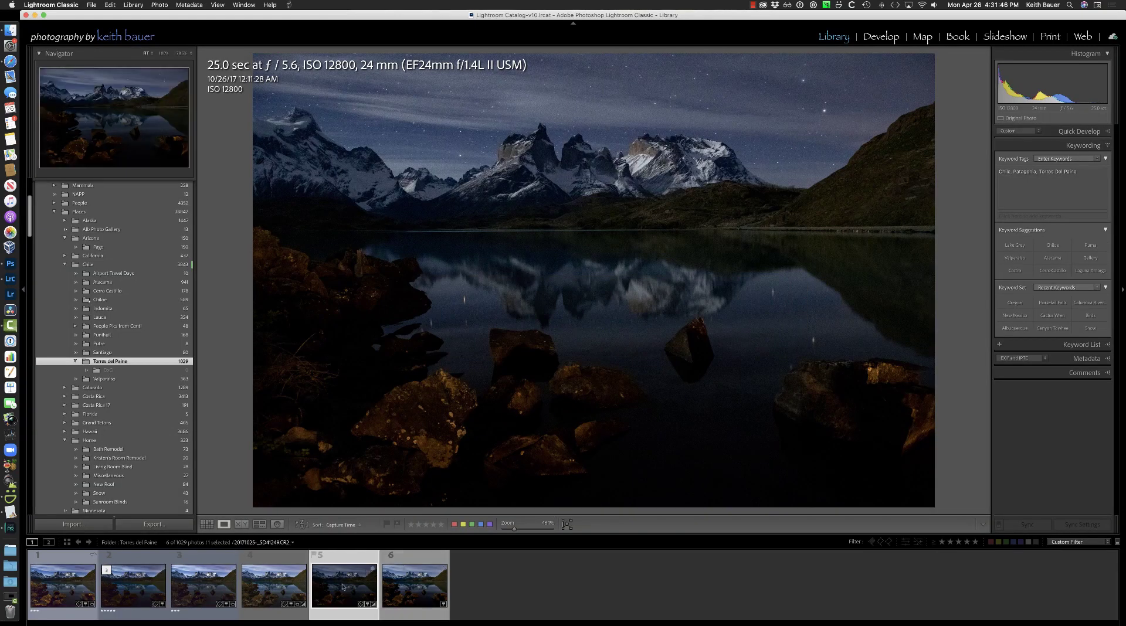
pyautogui.moveTo(343, 587); pyautogui.dragTo(509, 549)
pyautogui.press('super+Tab')
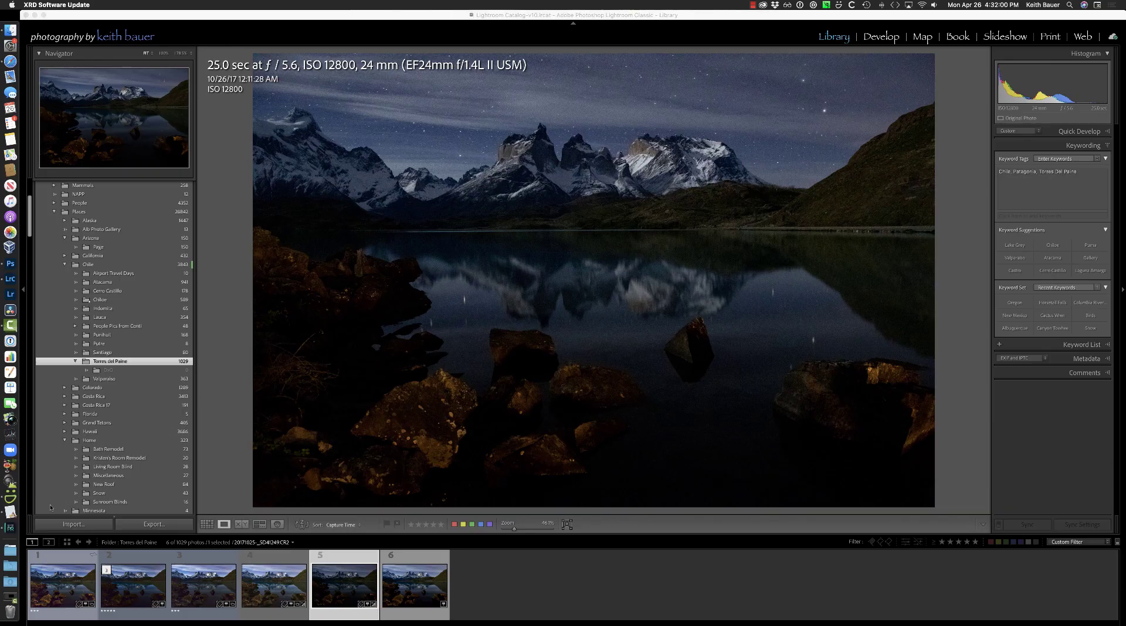
pyautogui.click(10, 528)
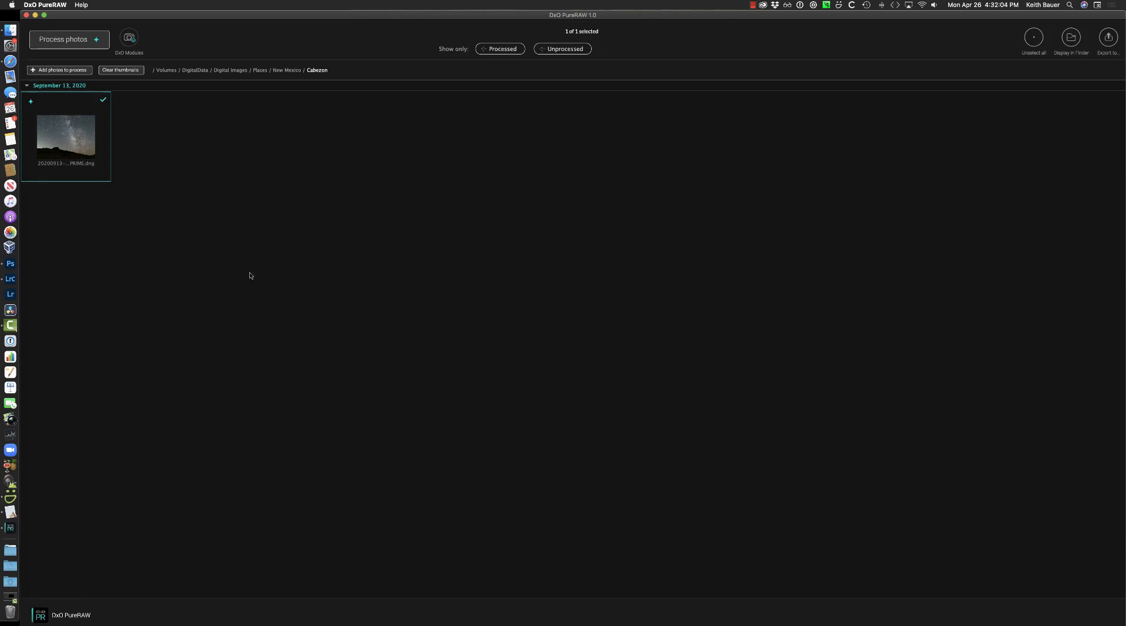
pyautogui.press('super+Tab')
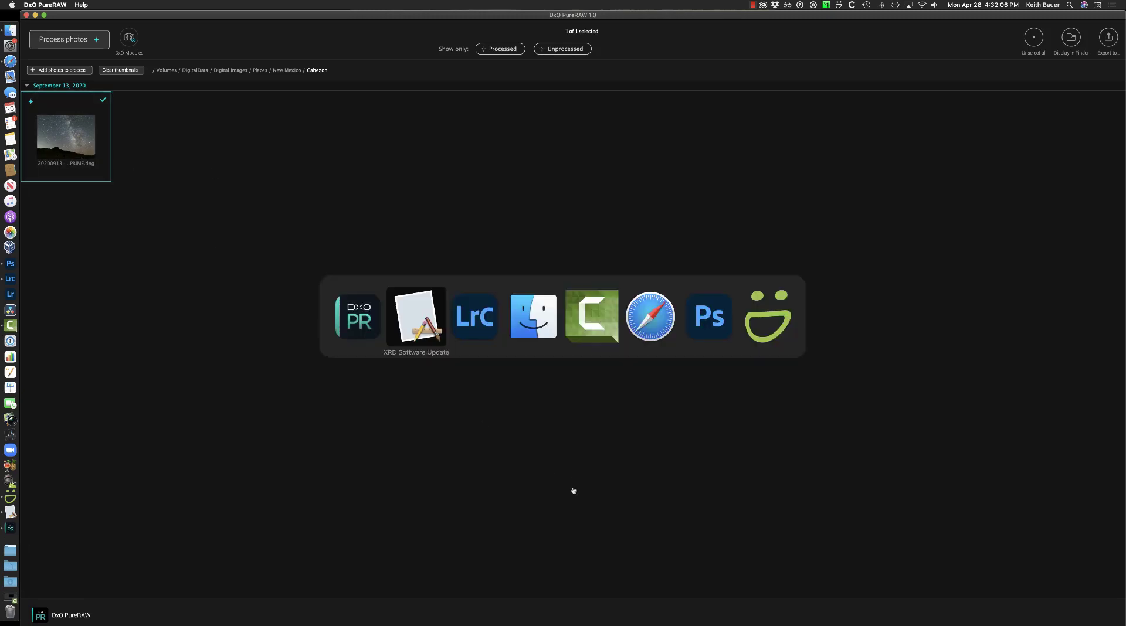
pyautogui.press('super+Tab')
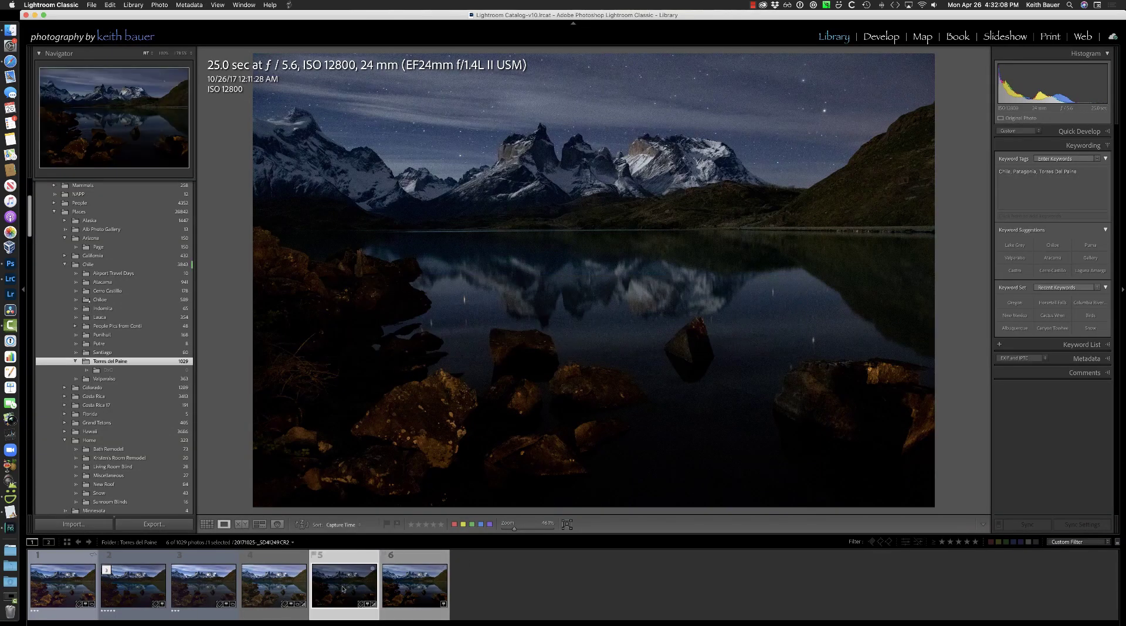
# Drop the raw into DxO PureRAW and deselect the September 2020 photo.
pyautogui.press('super+Tab')
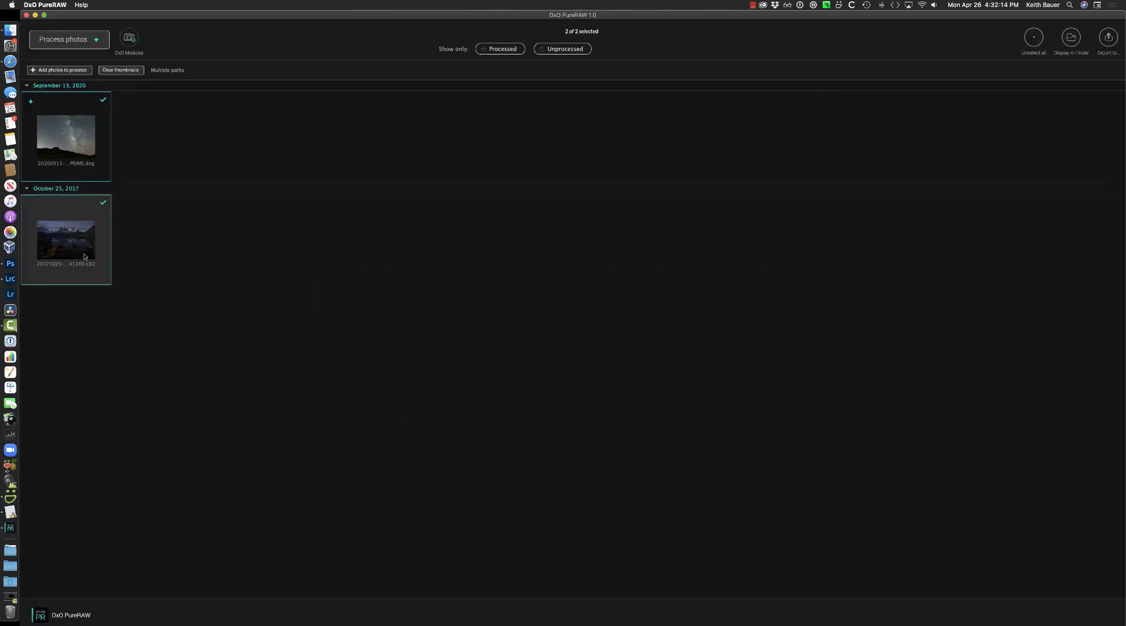
pyautogui.click(104, 102)
# Process the October 25, 2017 raw with DeepPRIME to a DNG.
pyautogui.click(74, 40)
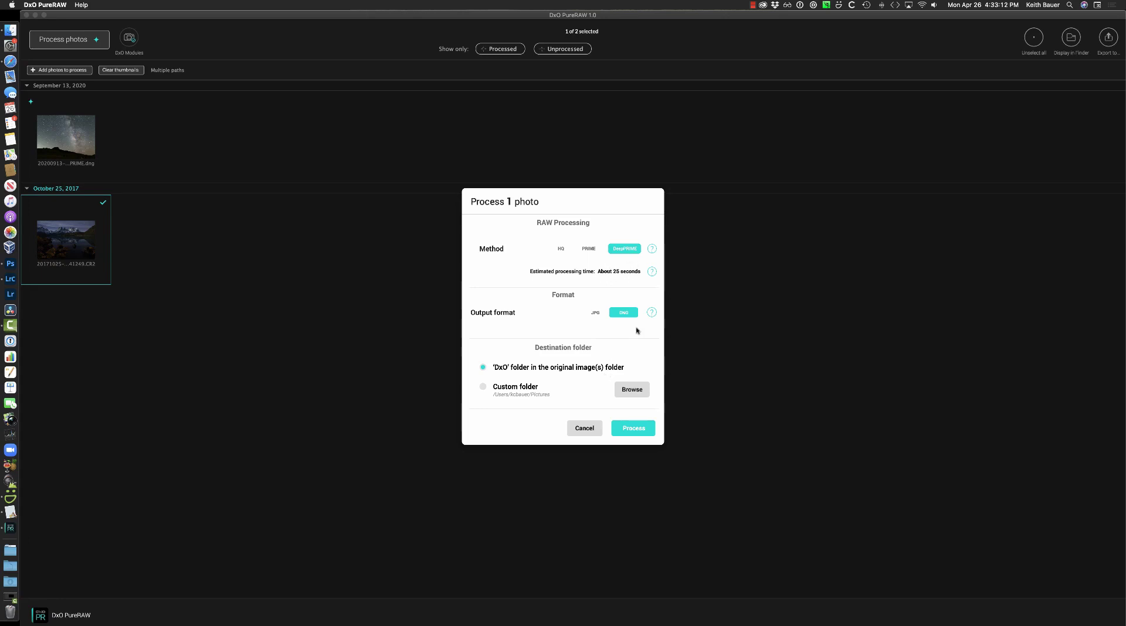
pyautogui.click(633, 432)
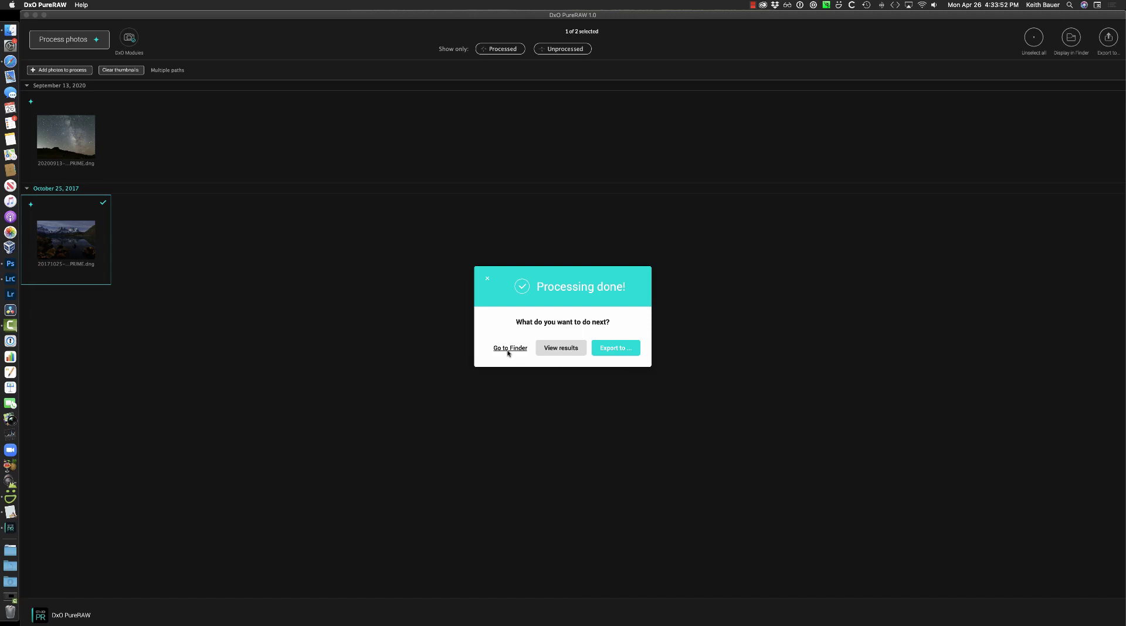
# Export the processed DNG with Adobe Lightroom Classic as the destination.
pyautogui.click(621, 350)
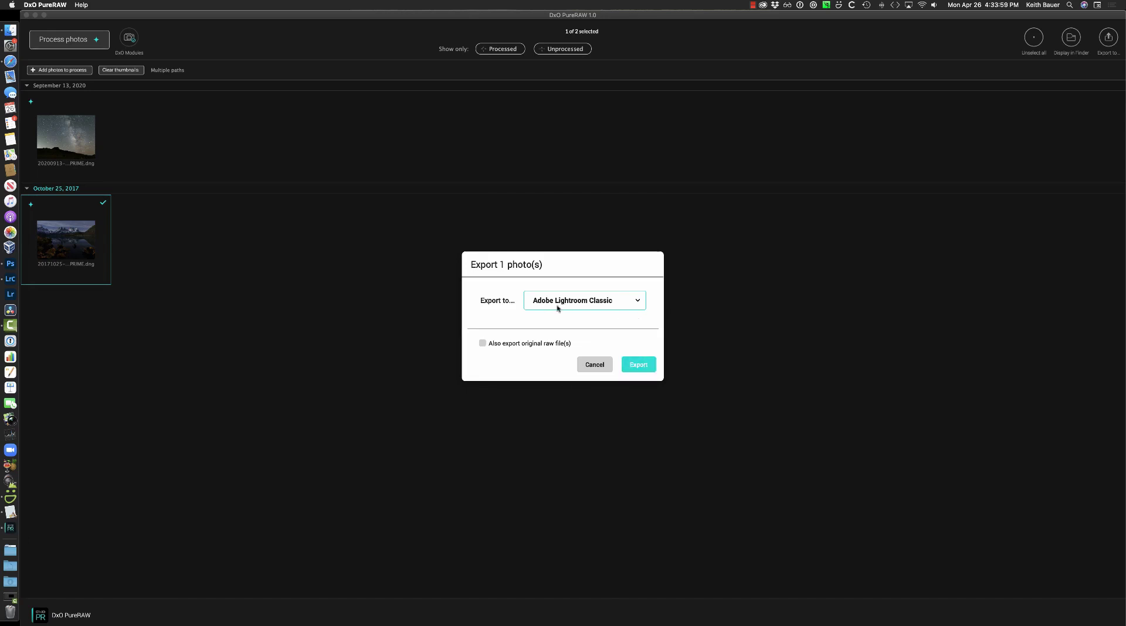
pyautogui.click(638, 301)
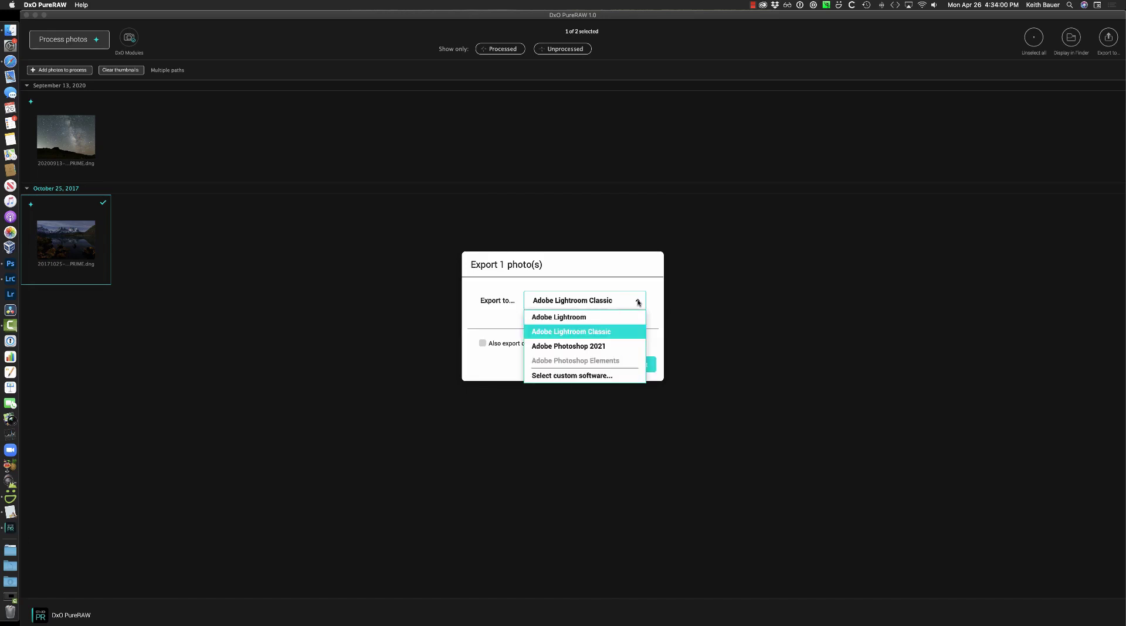
pyautogui.click(608, 332)
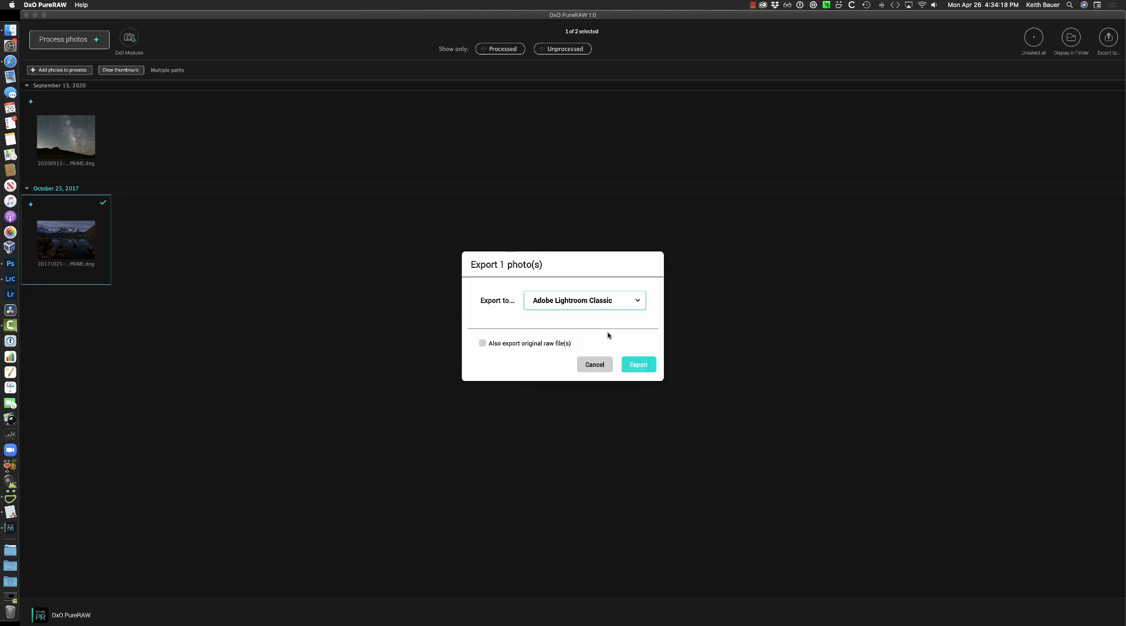
pyautogui.click(638, 365)
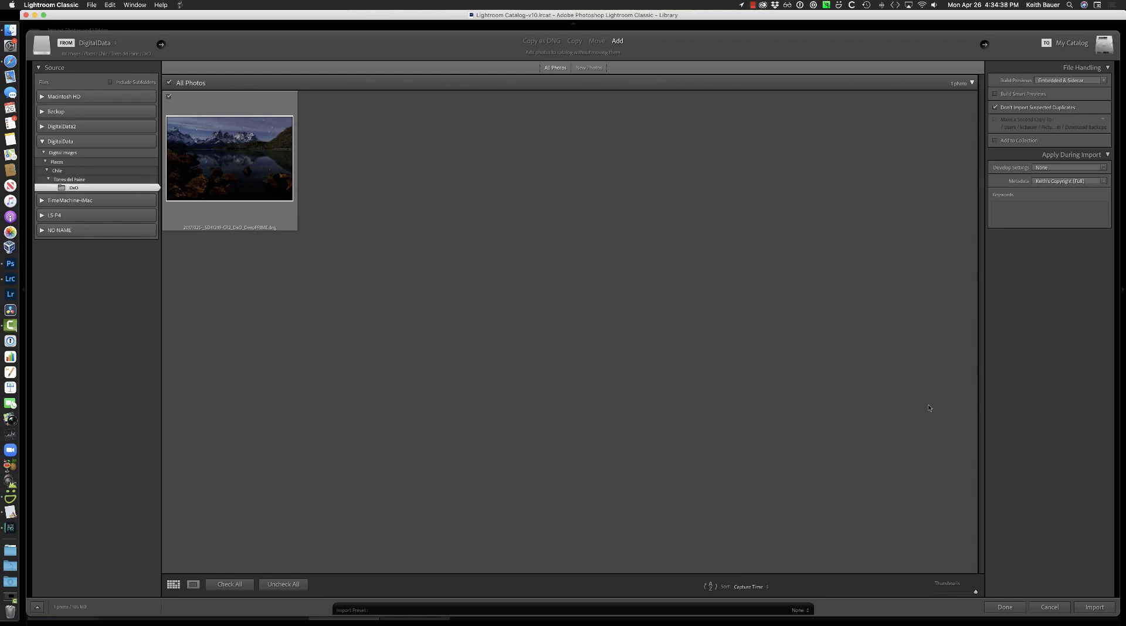
# Import the DeepPRIME DNG into the catalog at its current location.
pyautogui.click(1096, 608)
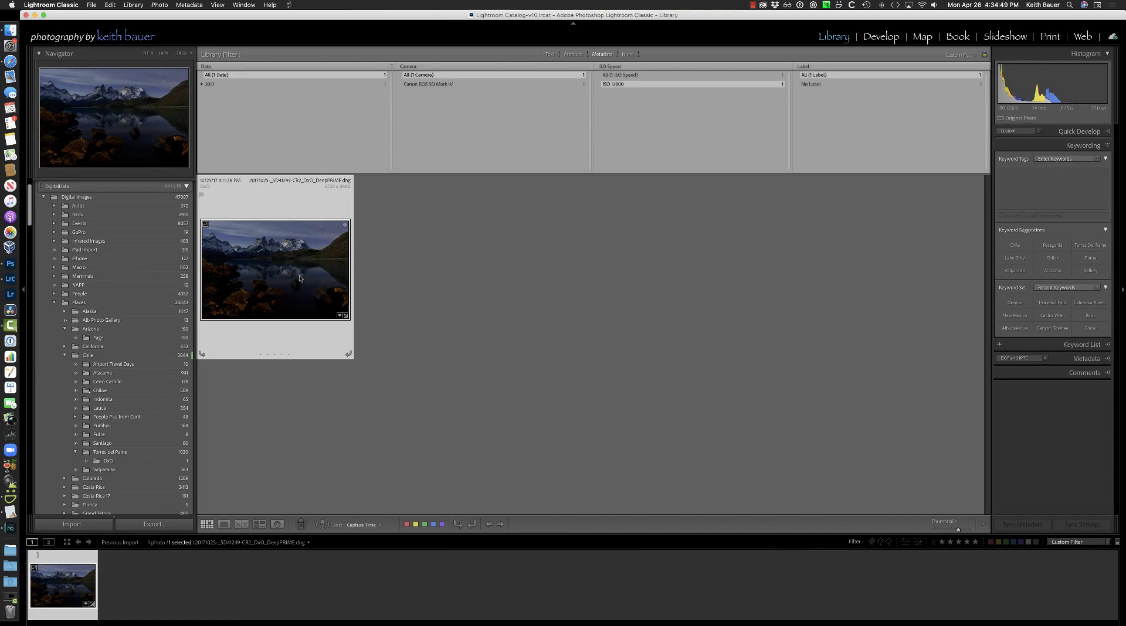
# Inspect the DNG at 100% across the mountains, then return to Grid with Library Filter set to None.
pyautogui.doubleClick(300, 279)
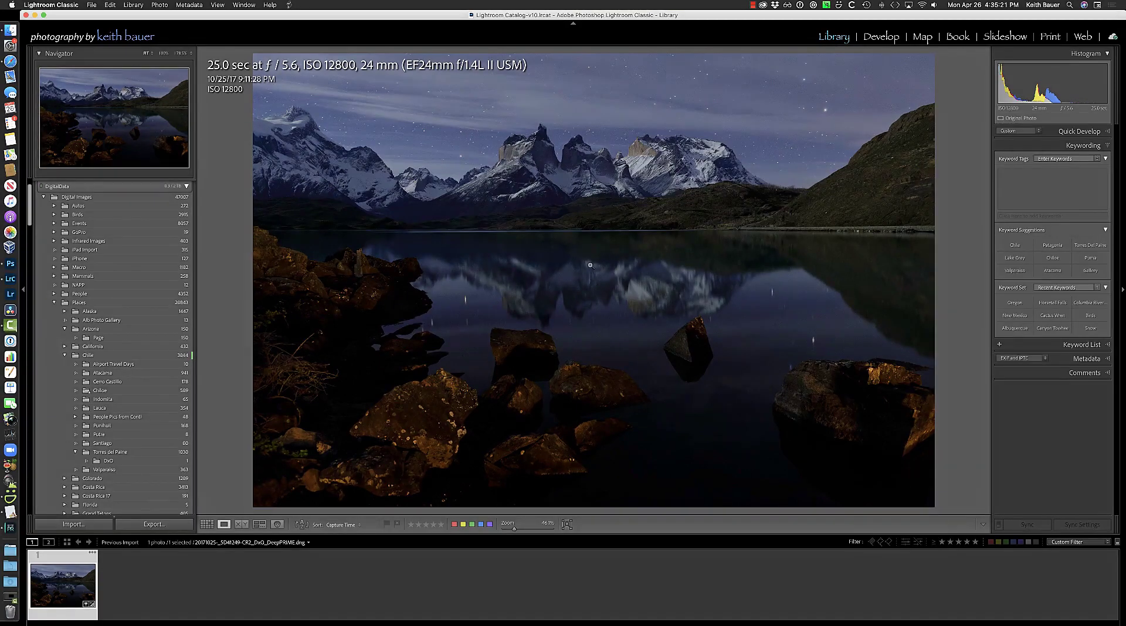
pyautogui.click(461, 150)
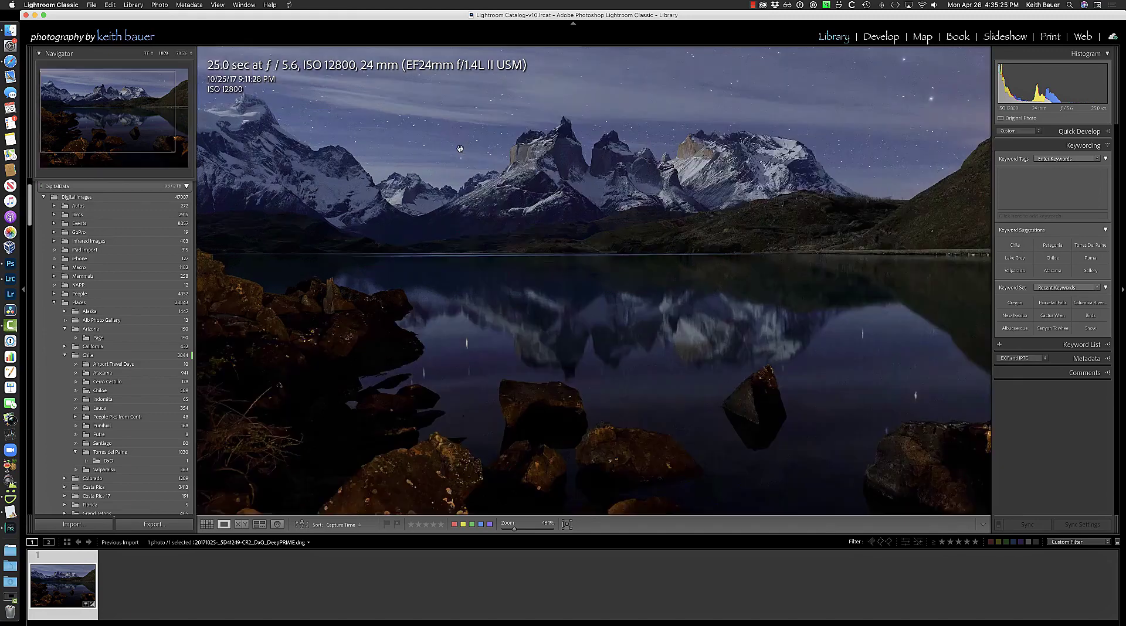
pyautogui.moveTo(615, 175); pyautogui.dragTo(536, 251)
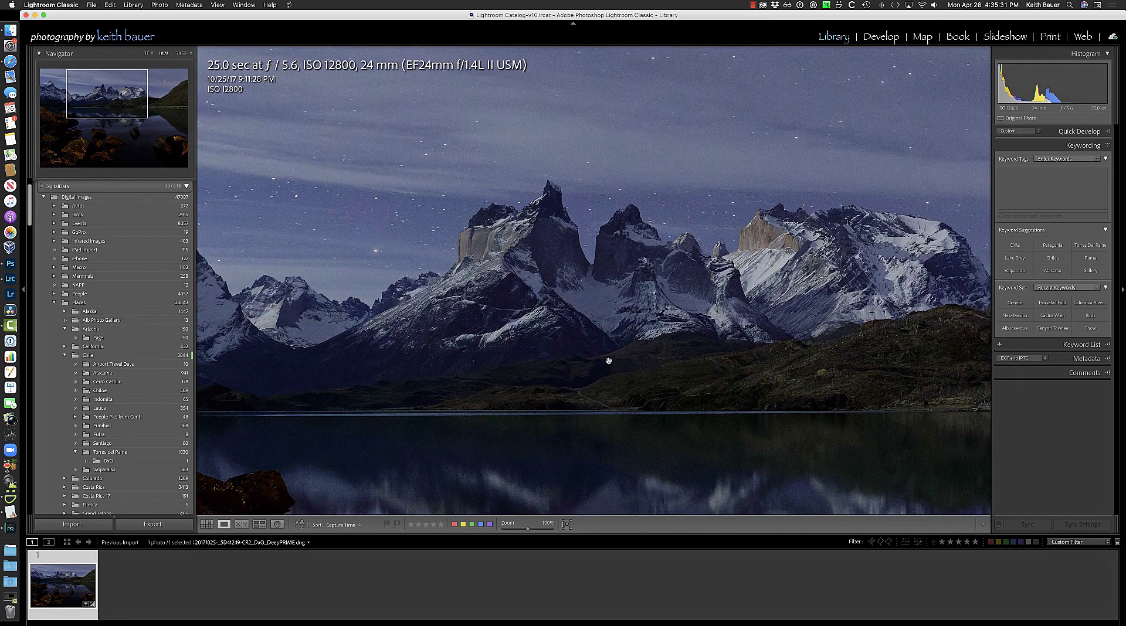
pyautogui.press('g')
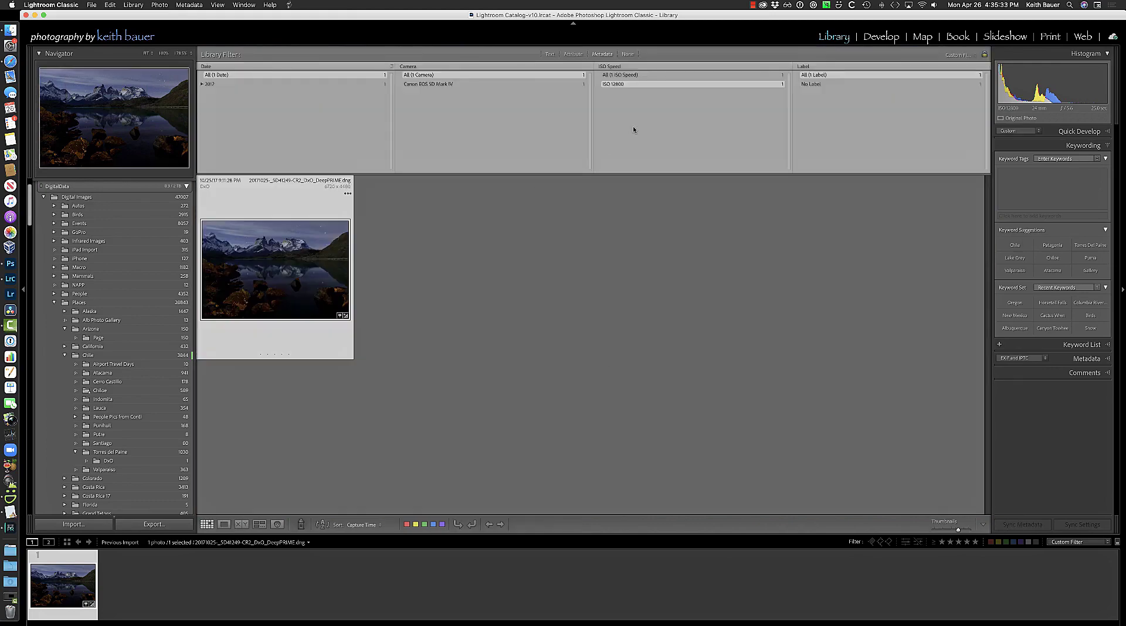
pyautogui.click(627, 54)
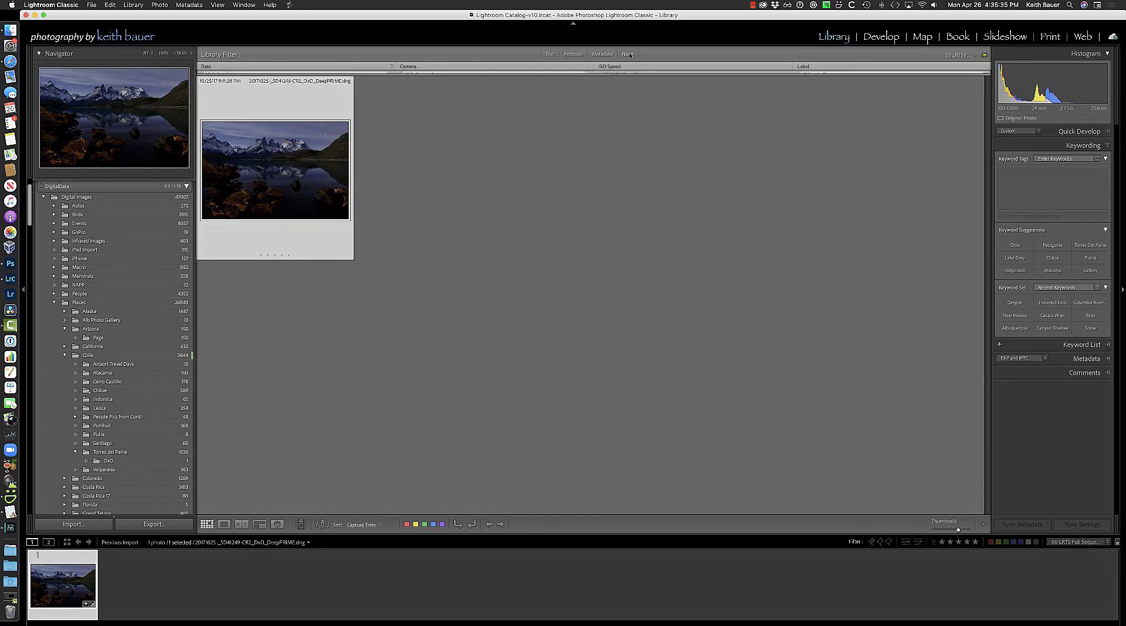
# Show the DxO and Torres del Paine folders together, filter by '1249', and select the CR2.
pyautogui.rightClick(264, 166)
pyautogui.click(315, 236)
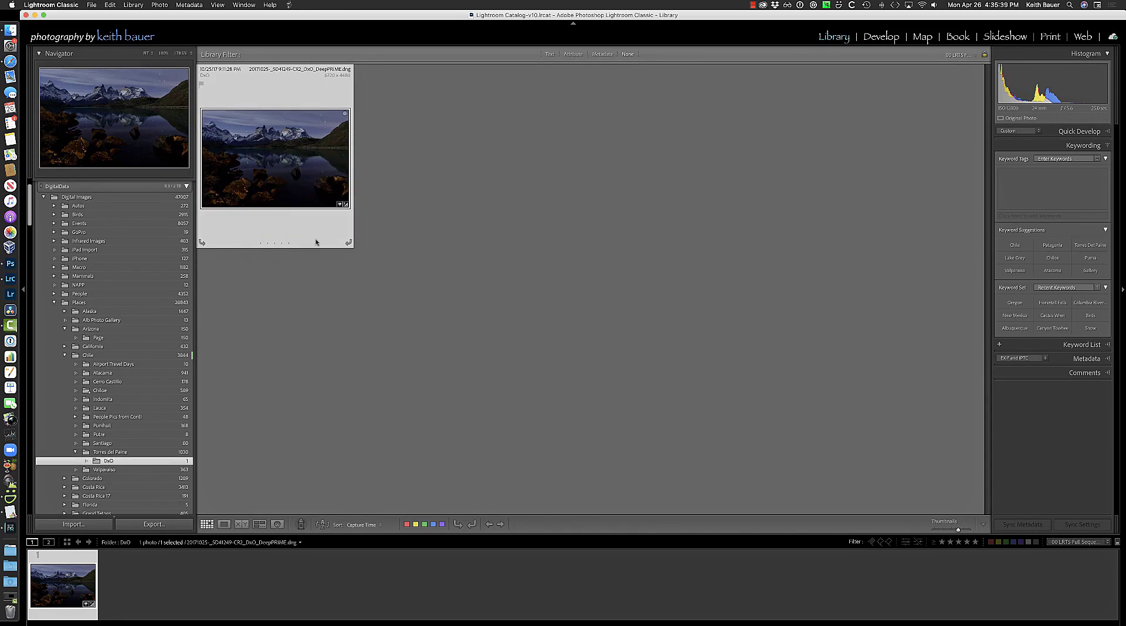
pyautogui.keyDown('super'); pyautogui.click(177, 453); pyautogui.keyUp('super')
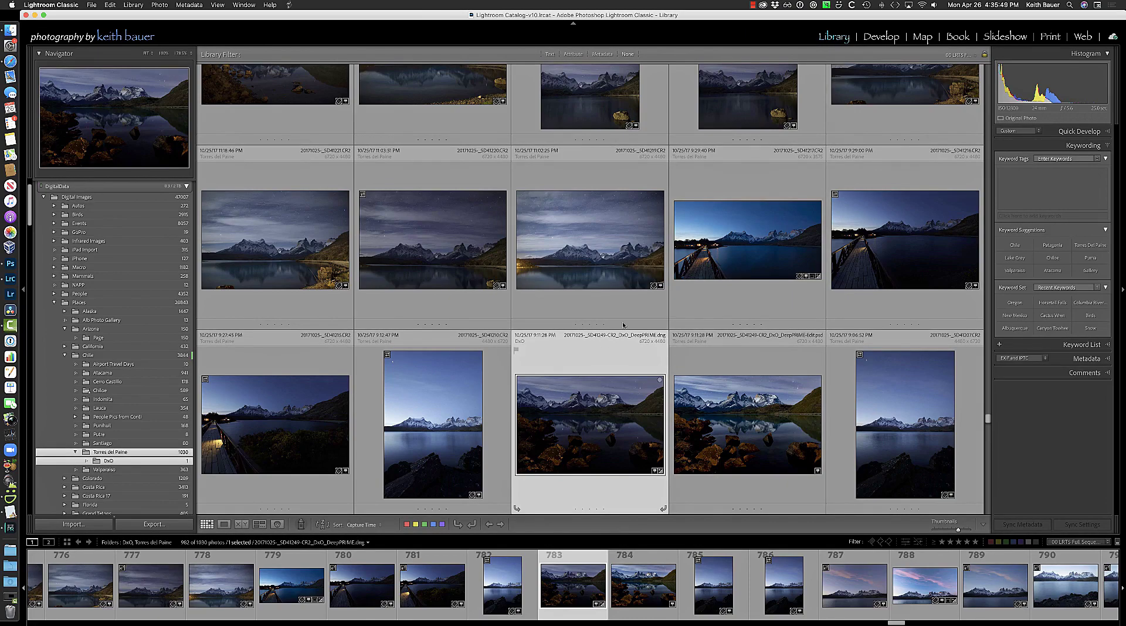
pyautogui.press('super+f')
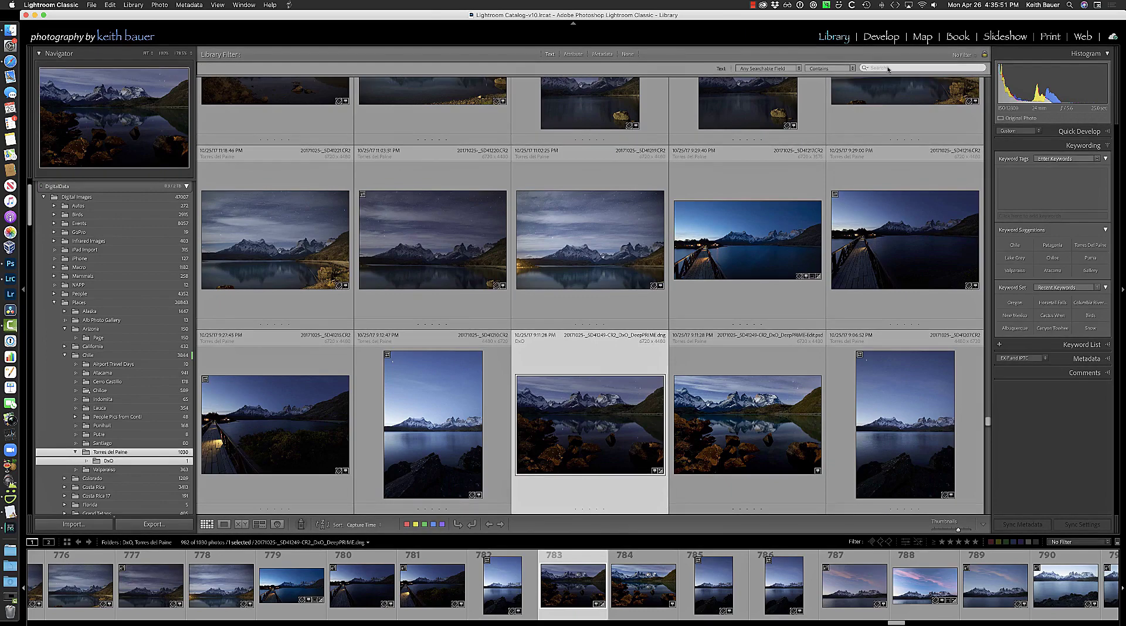
pyautogui.click(889, 68)
pyautogui.write('1249')
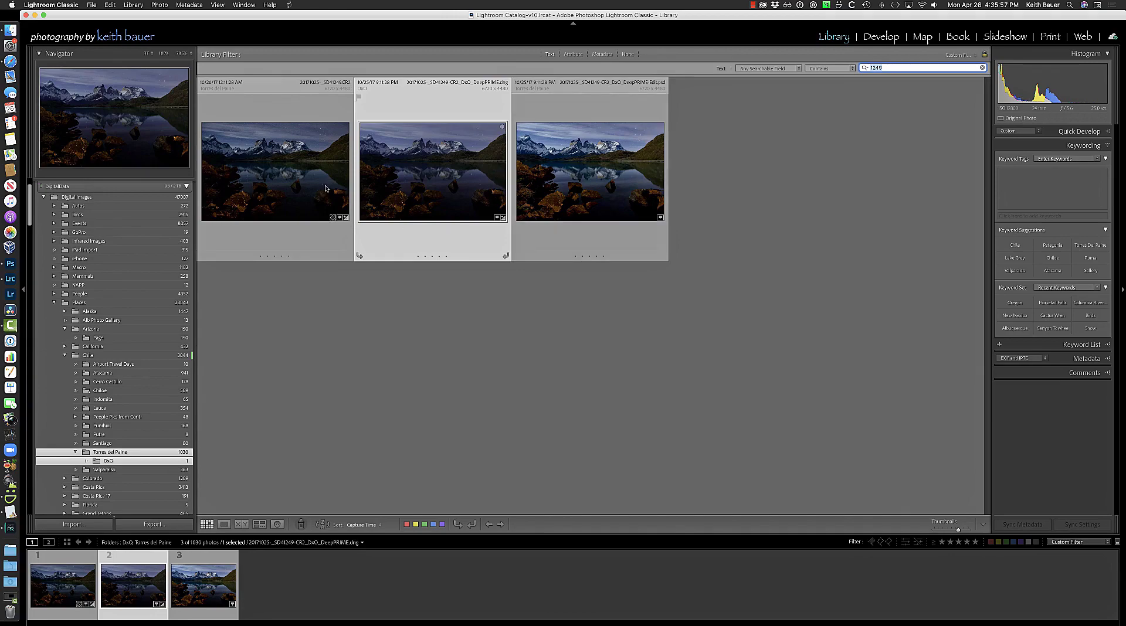
pyautogui.click(287, 183)
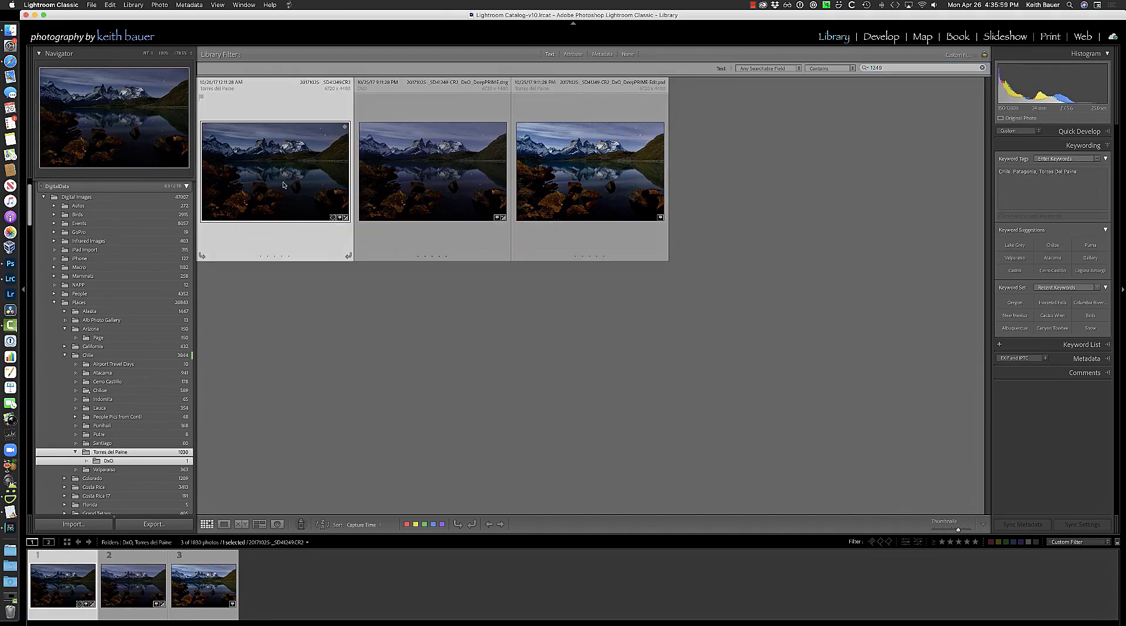
# View the raw at 100%, flip to the DNG and back, then select both photos.
pyautogui.press('z')
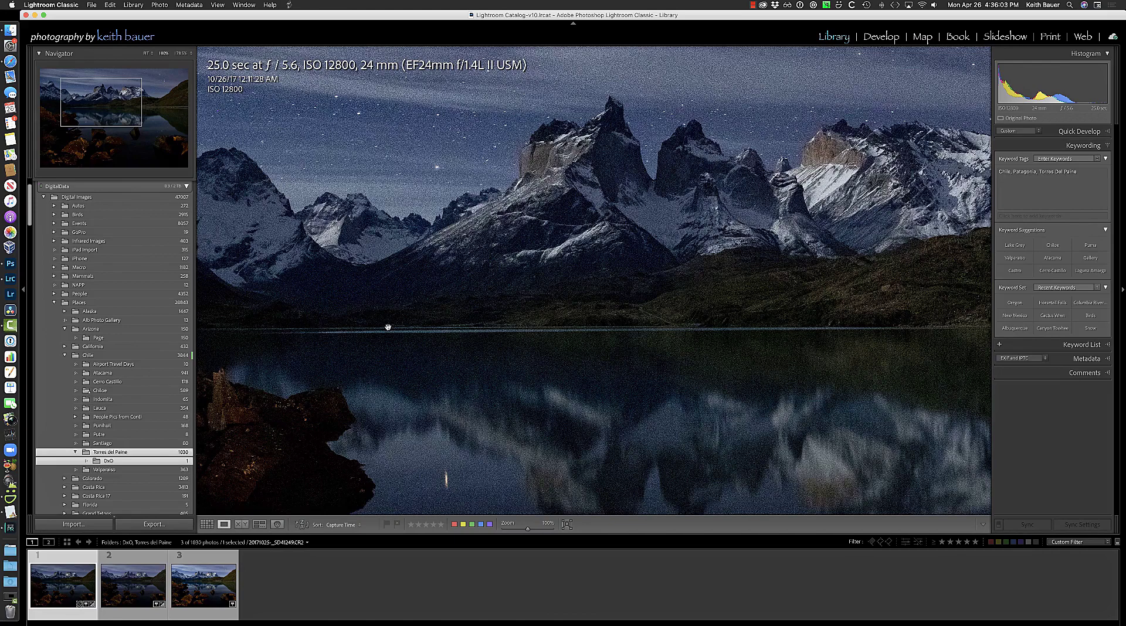
pyautogui.press('Right')
pyautogui.press('Left')
pyautogui.press('g')
pyautogui.keyDown('super'); pyautogui.click(167, 581); pyautogui.keyUp('super')
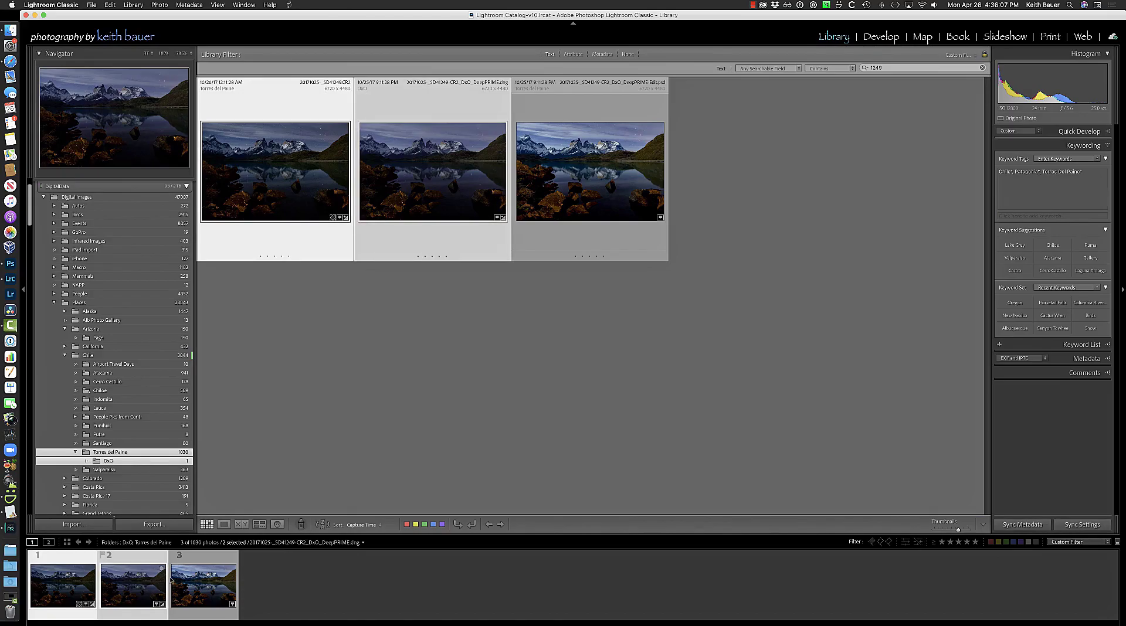
# Compare the CR2 and DNG side by side, panning both linked views across peaks, lake and sky.
pyautogui.press('c')
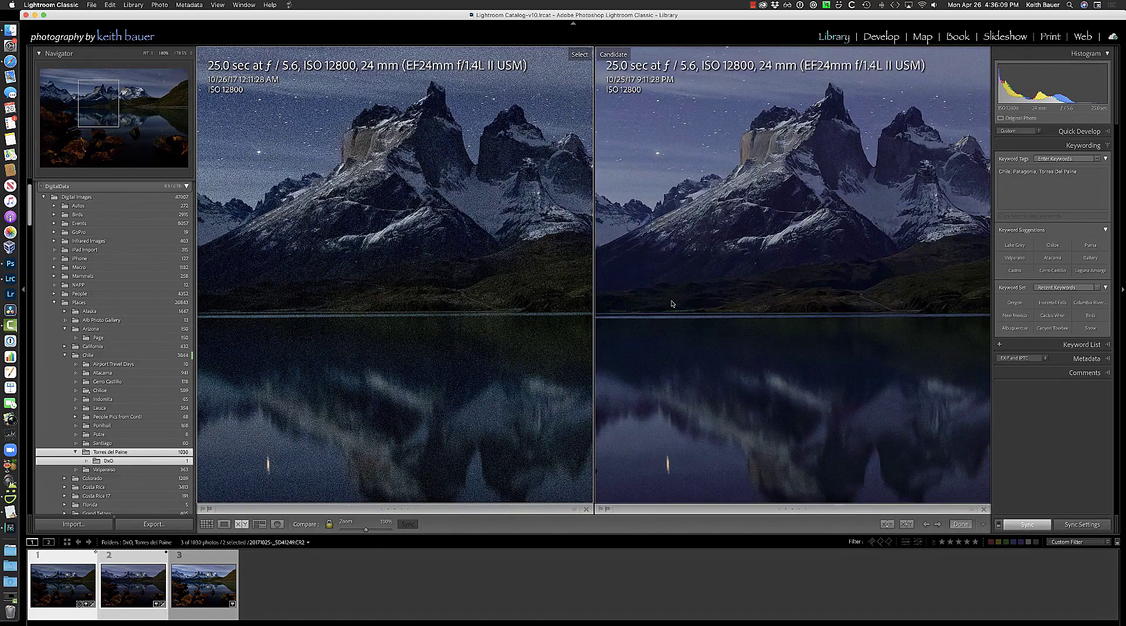
pyautogui.moveTo(476, 172); pyautogui.dragTo(432, 278)
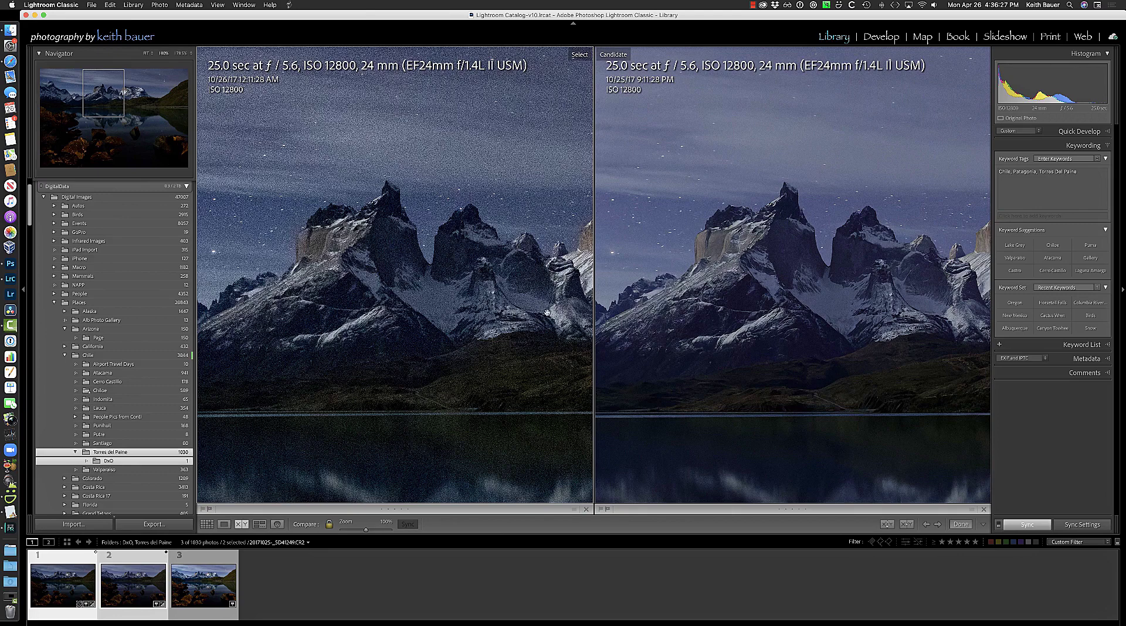
pyautogui.moveTo(556, 336); pyautogui.dragTo(417, 332)
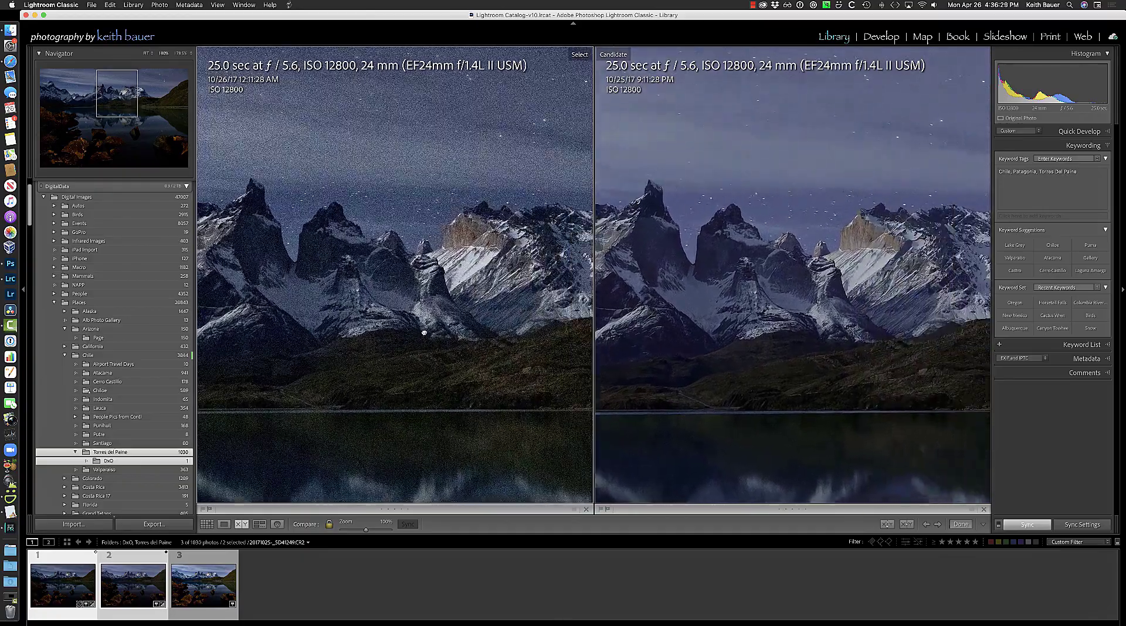
pyautogui.moveTo(557, 333); pyautogui.dragTo(456, 314)
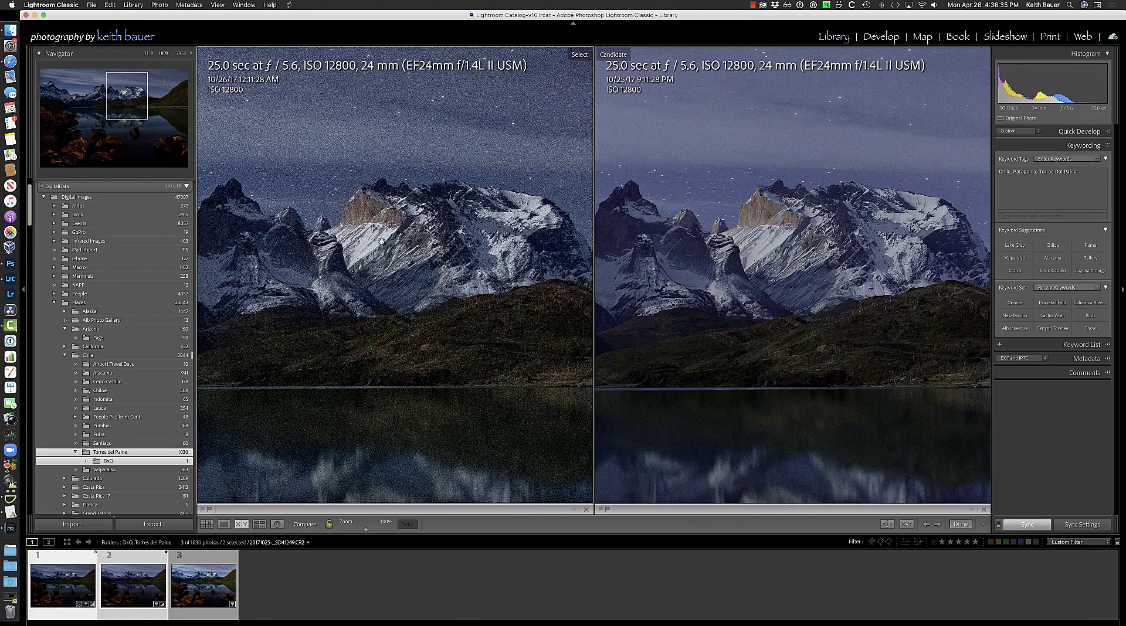
pyautogui.moveTo(568, 359); pyautogui.dragTo(514, 302)
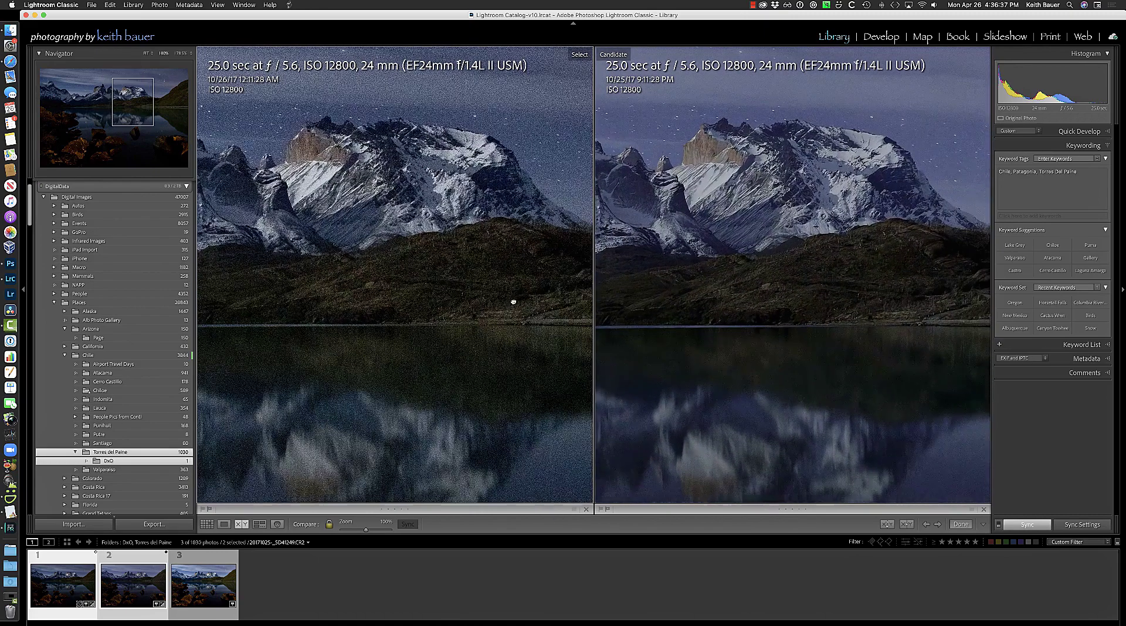
pyautogui.moveTo(498, 367); pyautogui.dragTo(535, 218)
pyautogui.moveTo(512, 335); pyautogui.dragTo(441, 271)
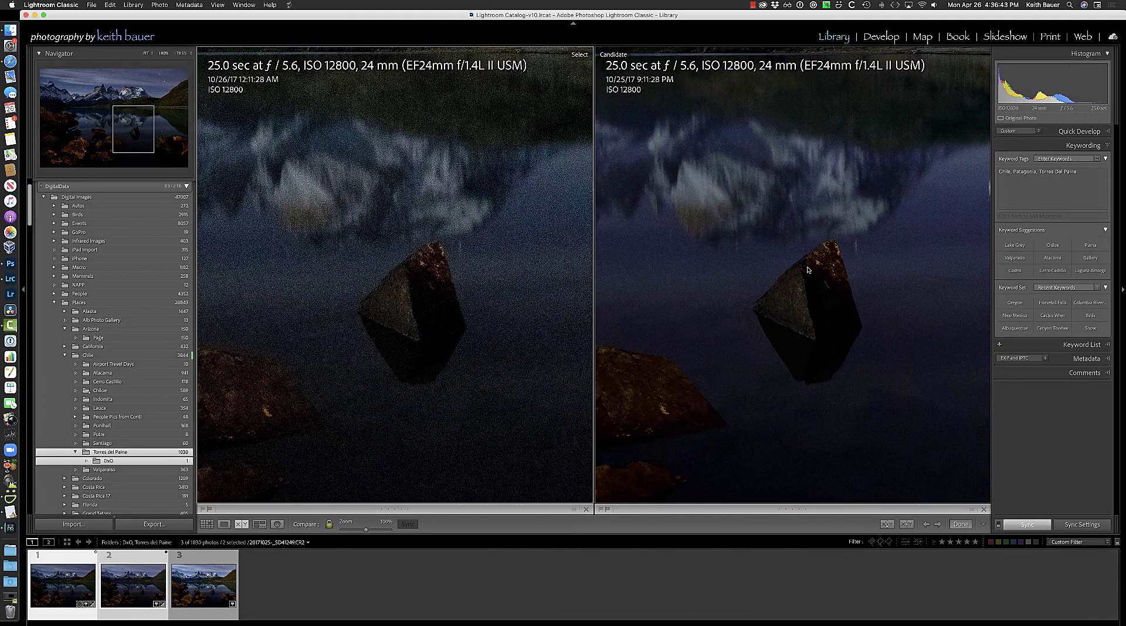
pyautogui.moveTo(391, 193); pyautogui.dragTo(544, 357)
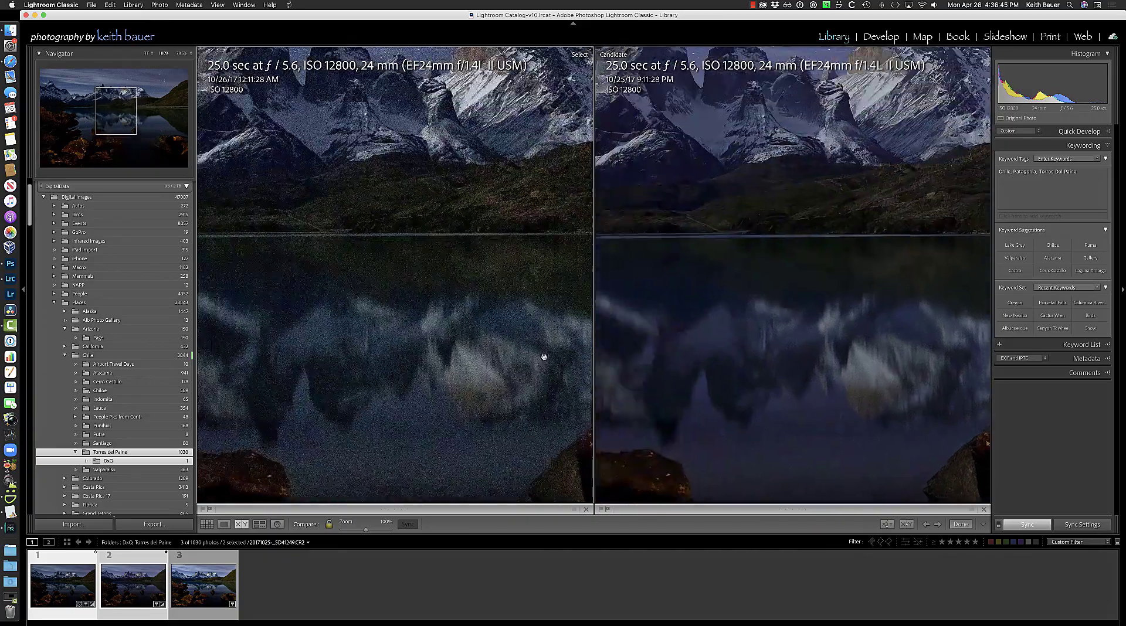
pyautogui.moveTo(528, 166); pyautogui.dragTo(528, 372)
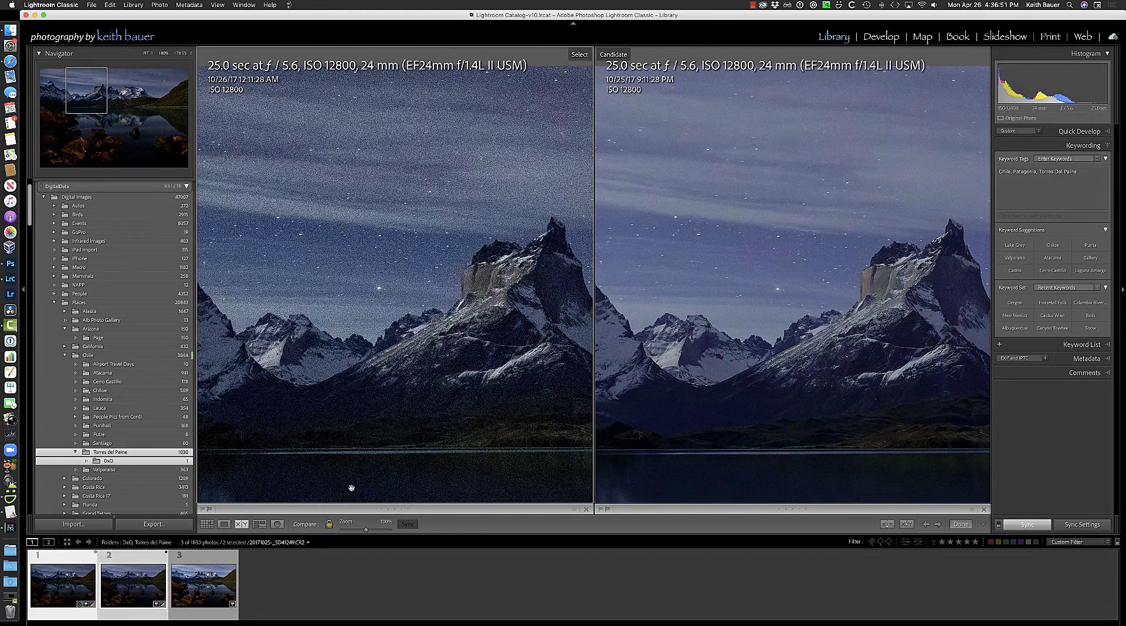
# Fit the whole original raw in the loupe view, then flip between it and the DeepPRIME DNG.
pyautogui.press('e')
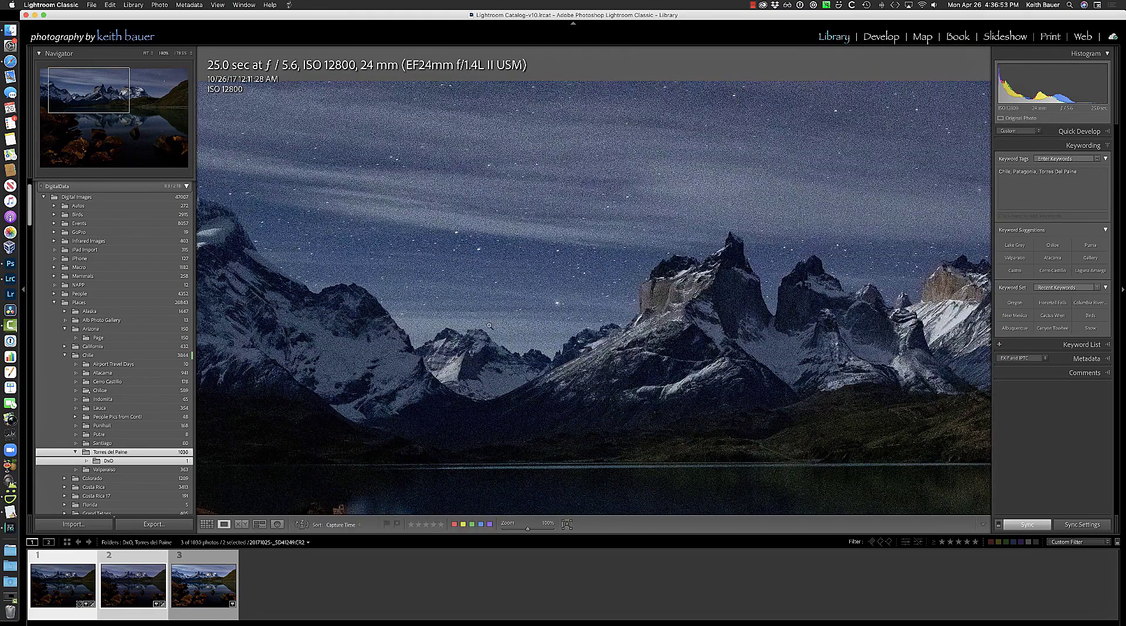
pyautogui.click(489, 326)
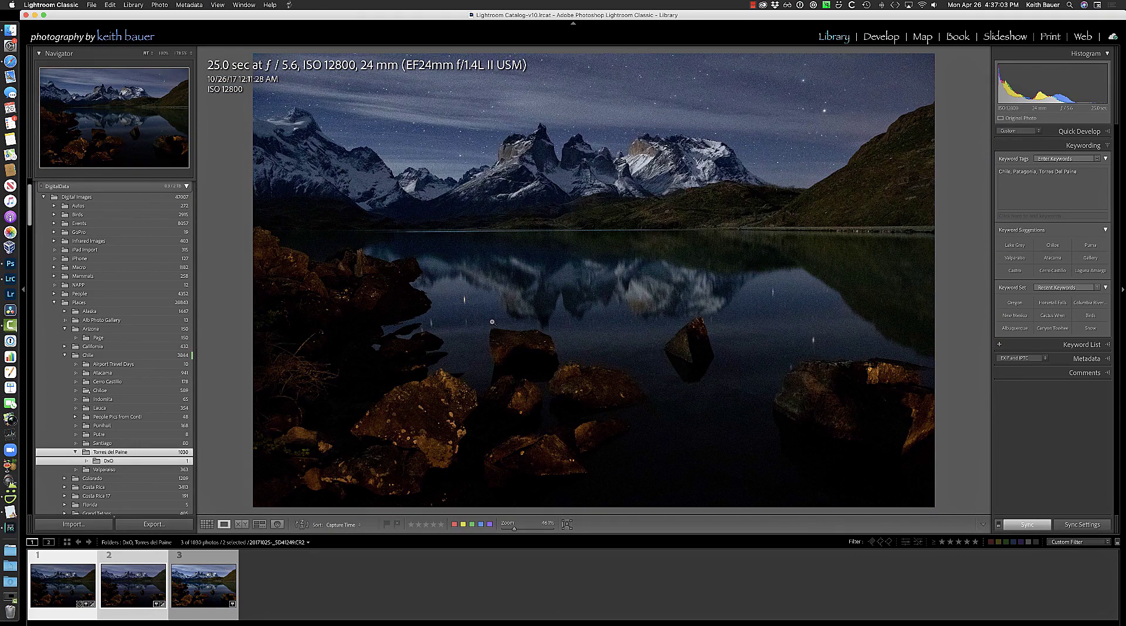
pyautogui.press('Right')
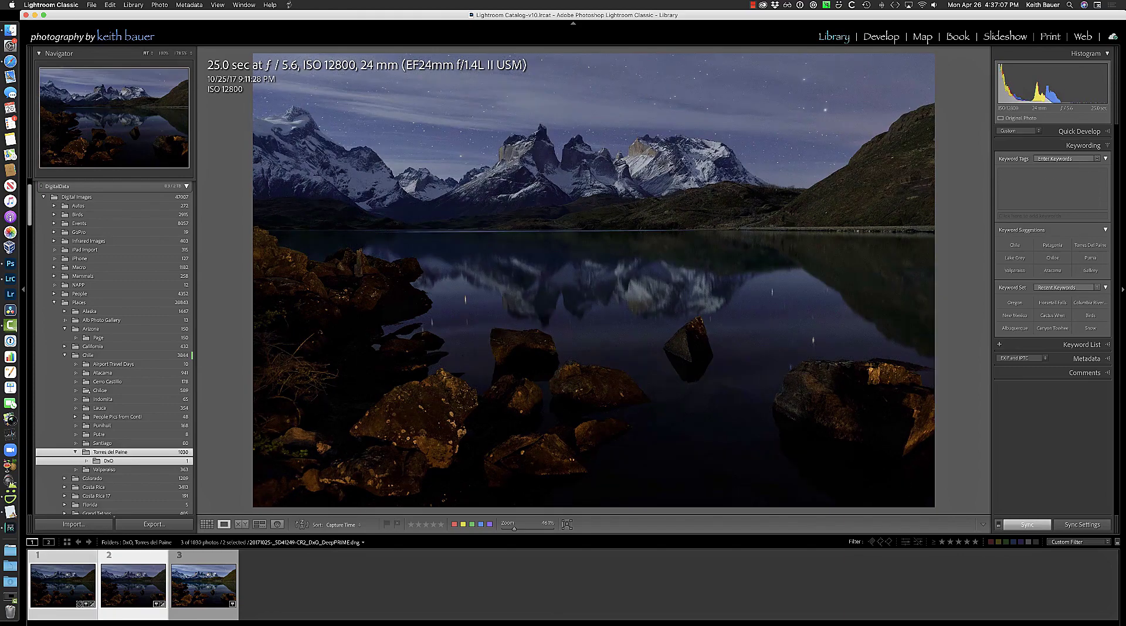
pyautogui.press('Left')
pyautogui.press('Right')
pyautogui.press('Left')
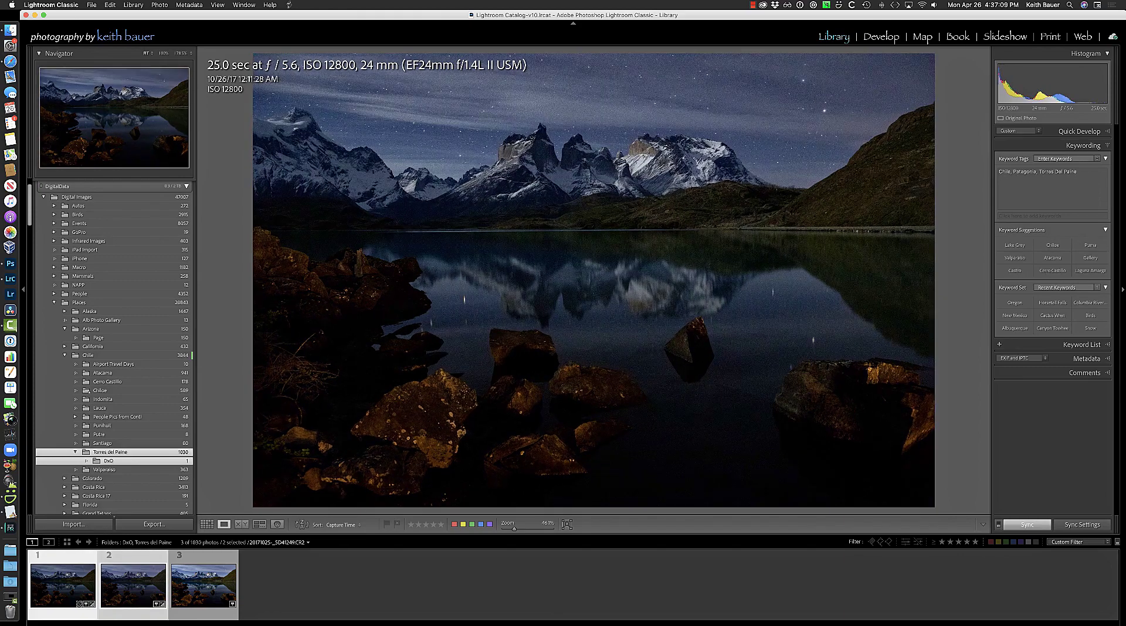
# Keep alternating between the original CR2 and the DeepPRIME DNG, ending on the DNG.
pyautogui.press('Right')
pyautogui.press('Left')
pyautogui.press('Right')
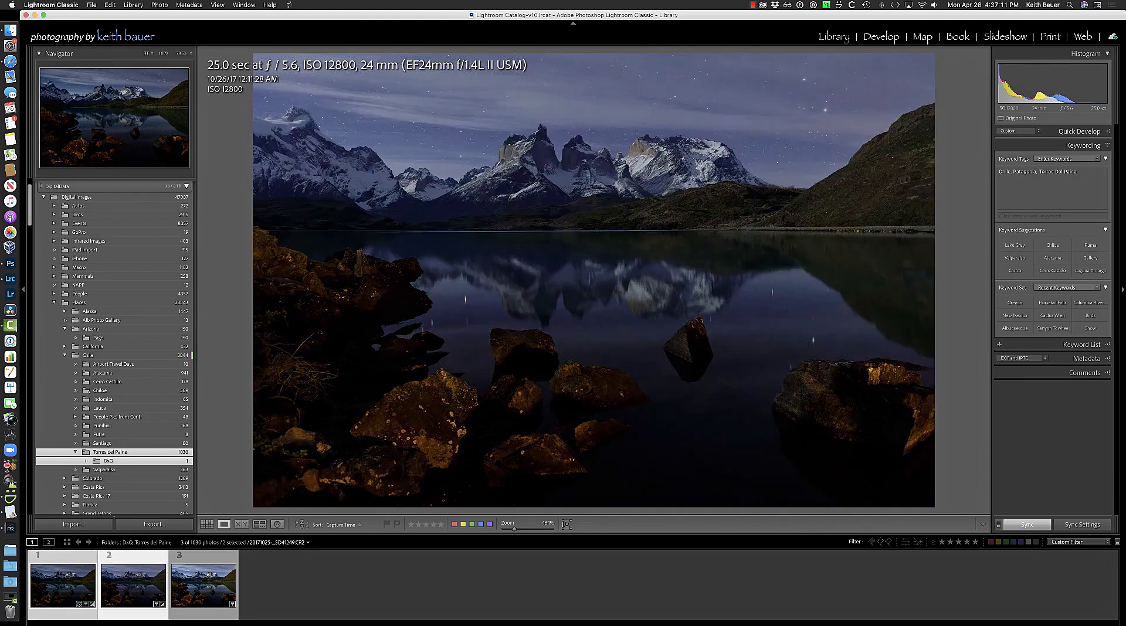
pyautogui.press('Right')
pyautogui.press('Left')
pyautogui.press('Right')
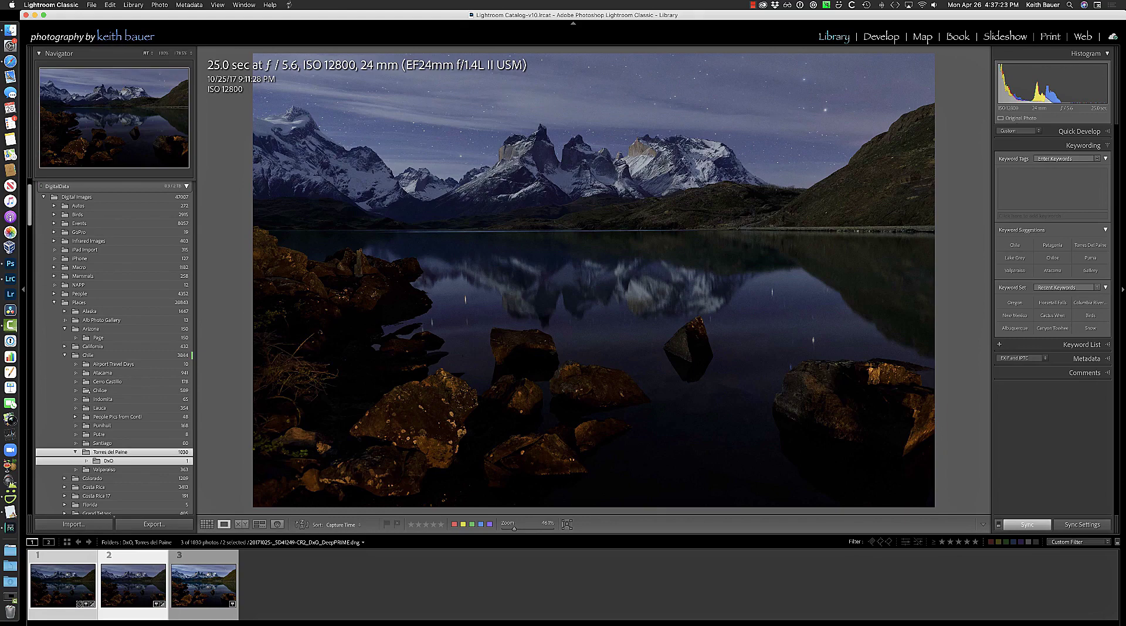
pyautogui.press('Left')
pyautogui.press('Right')
pyautogui.press('Left')
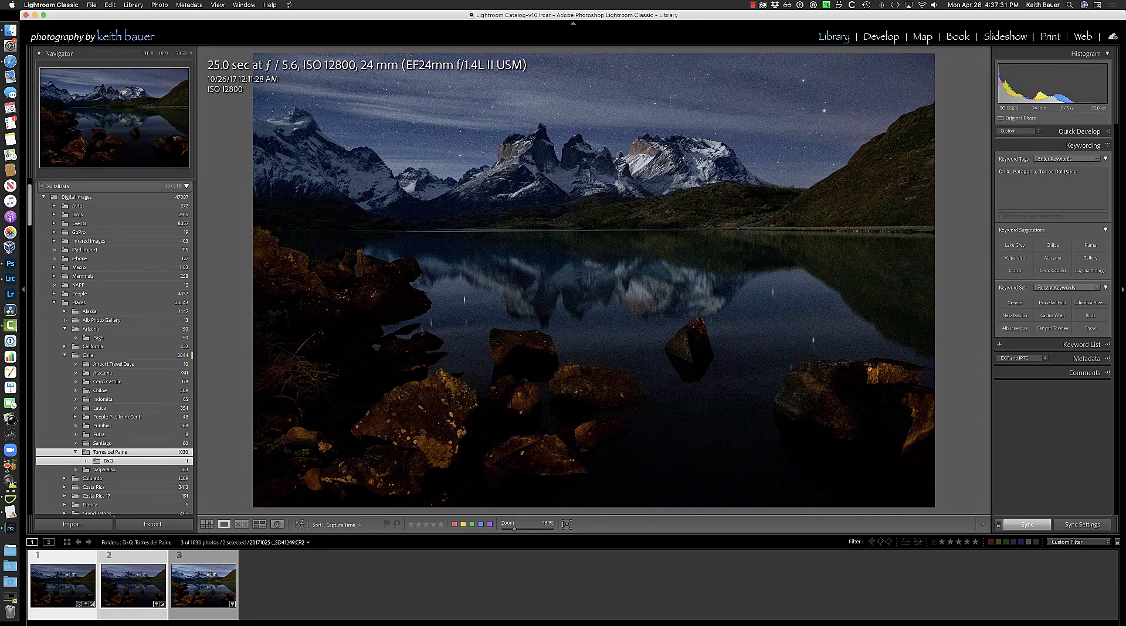
pyautogui.press('Right')
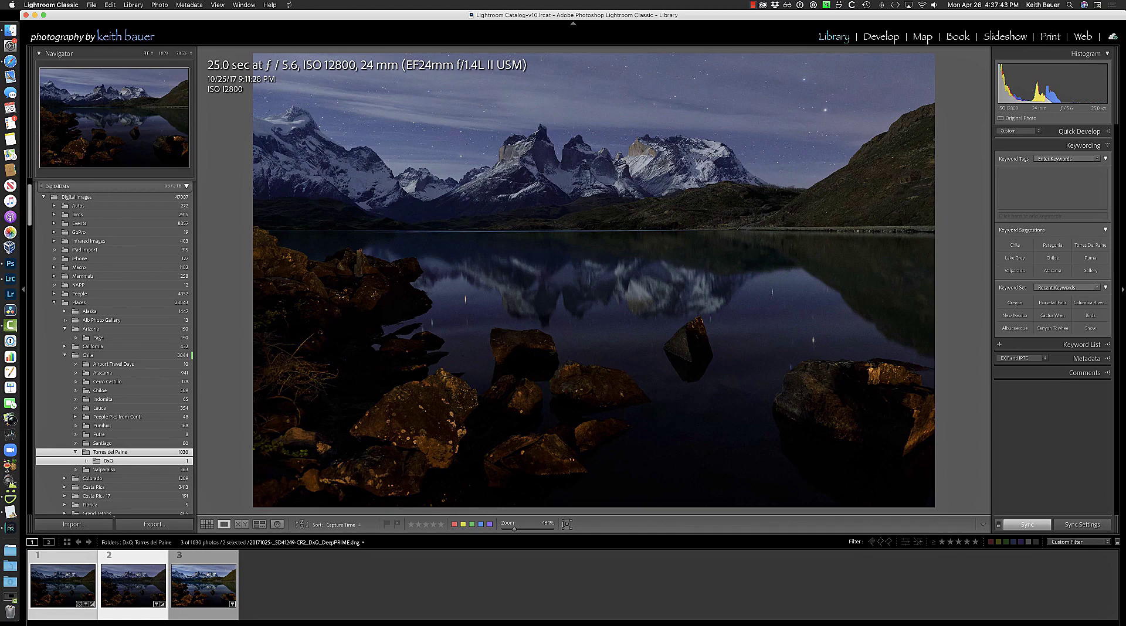
pyautogui.press('Left')
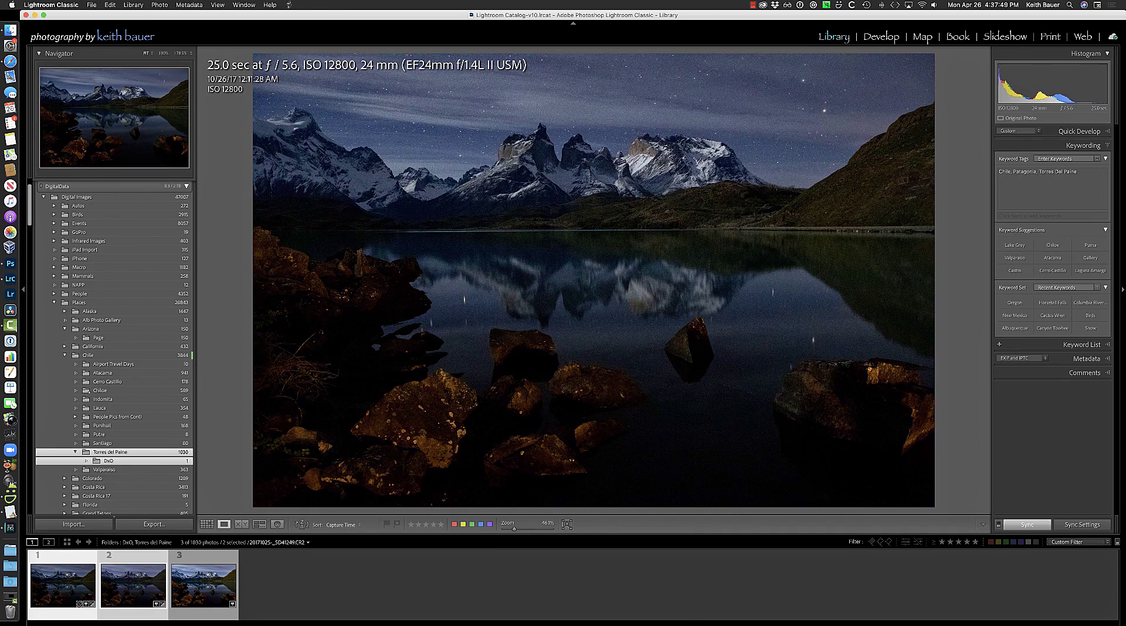
pyautogui.press('Right')
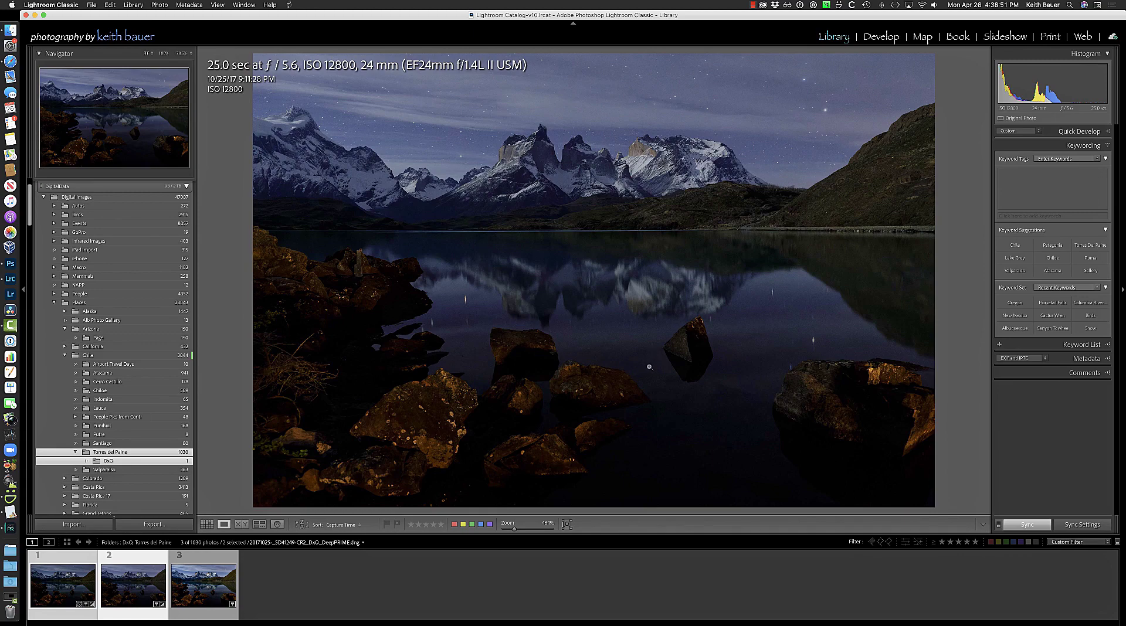
# Compare both versions side by side at 100%, panned to the leftmost peaks.
pyautogui.press('c')
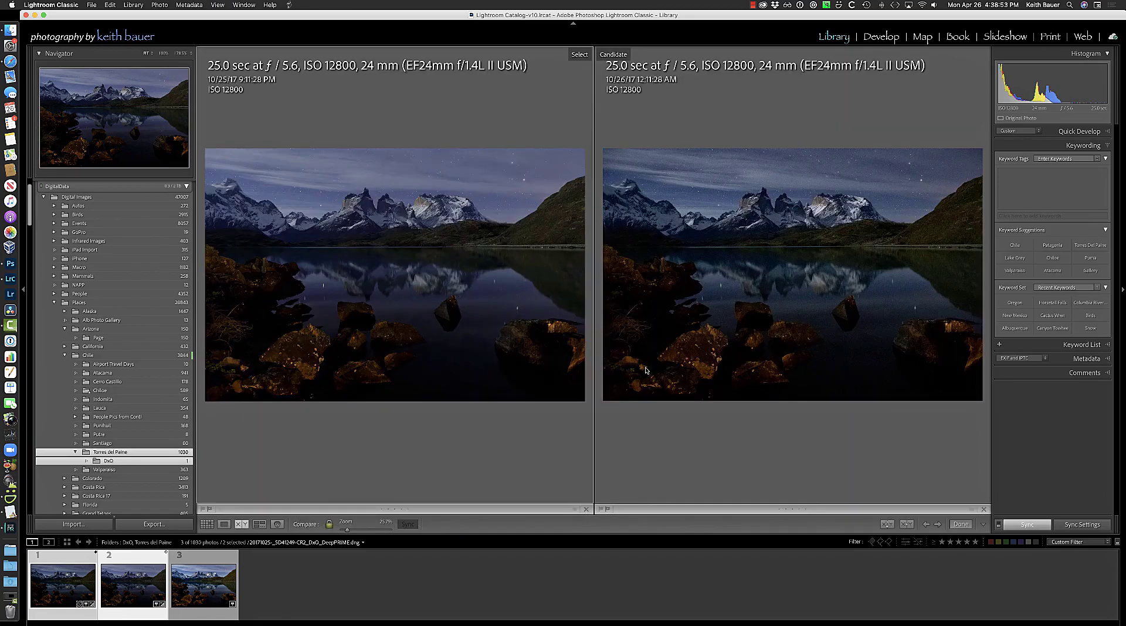
pyautogui.click(447, 228)
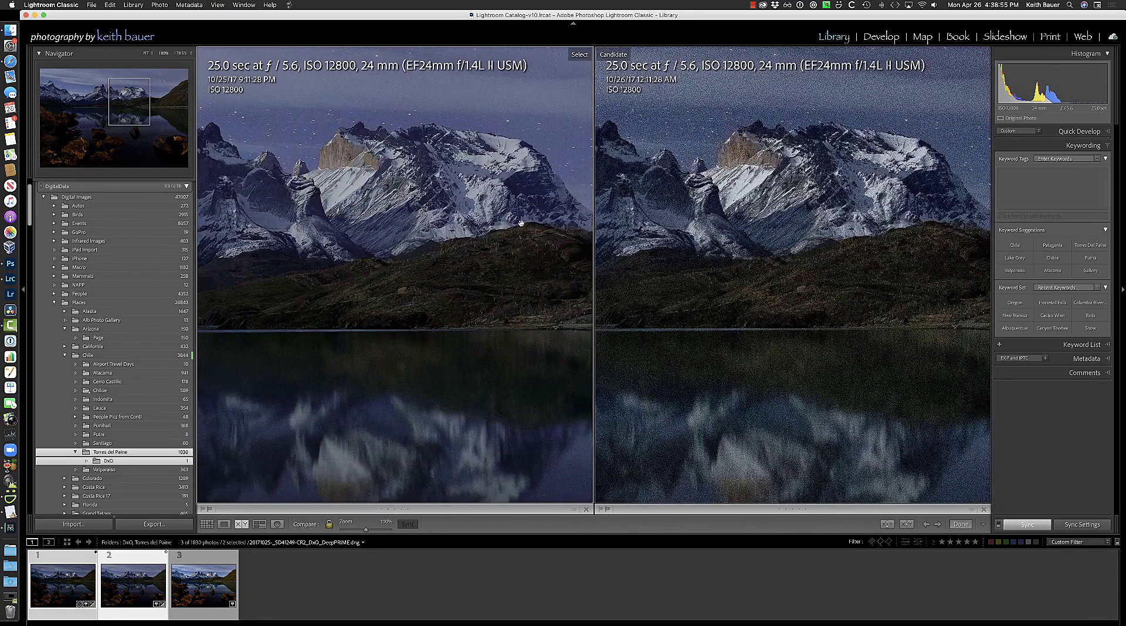
pyautogui.moveTo(458, 191); pyautogui.dragTo(557, 223)
pyautogui.moveTo(400, 231); pyautogui.dragTo(558, 334)
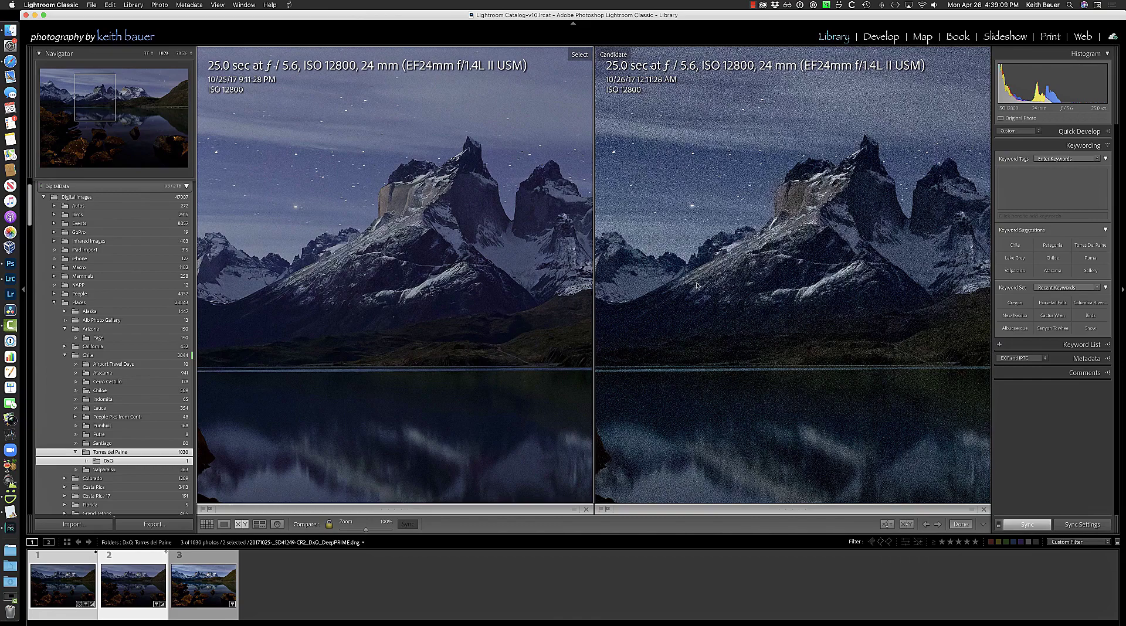
# Make the original CR2 the comparison photo, then return to the grid with nothing selected.
pyautogui.press('Left')
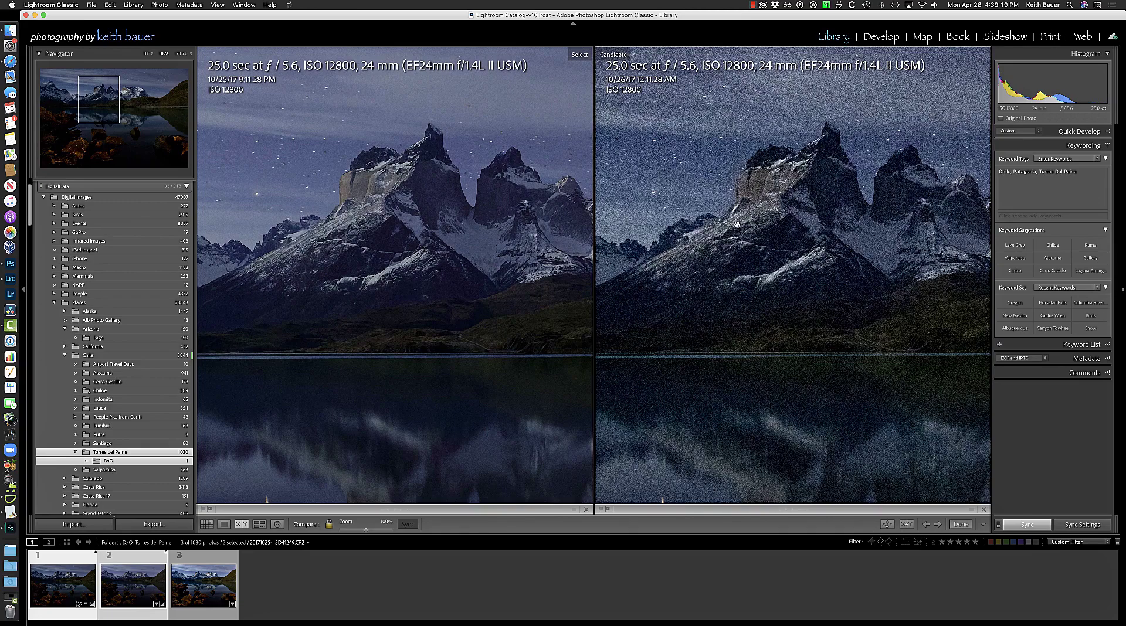
pyautogui.scroll(5, 774, 235)
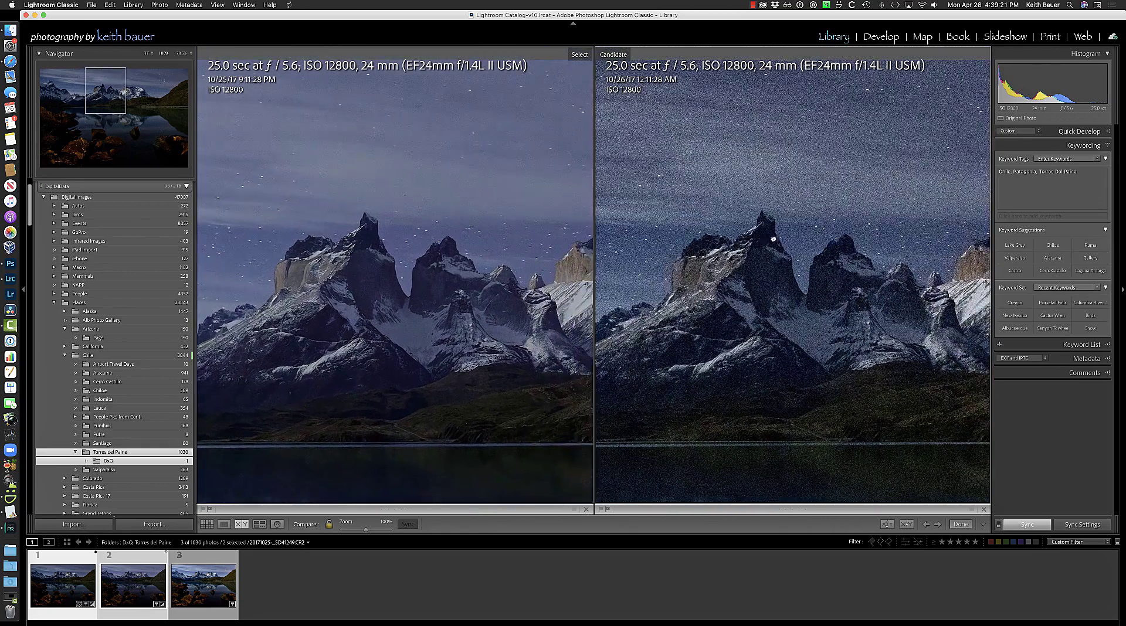
pyautogui.hscroll(3, 773, 239)
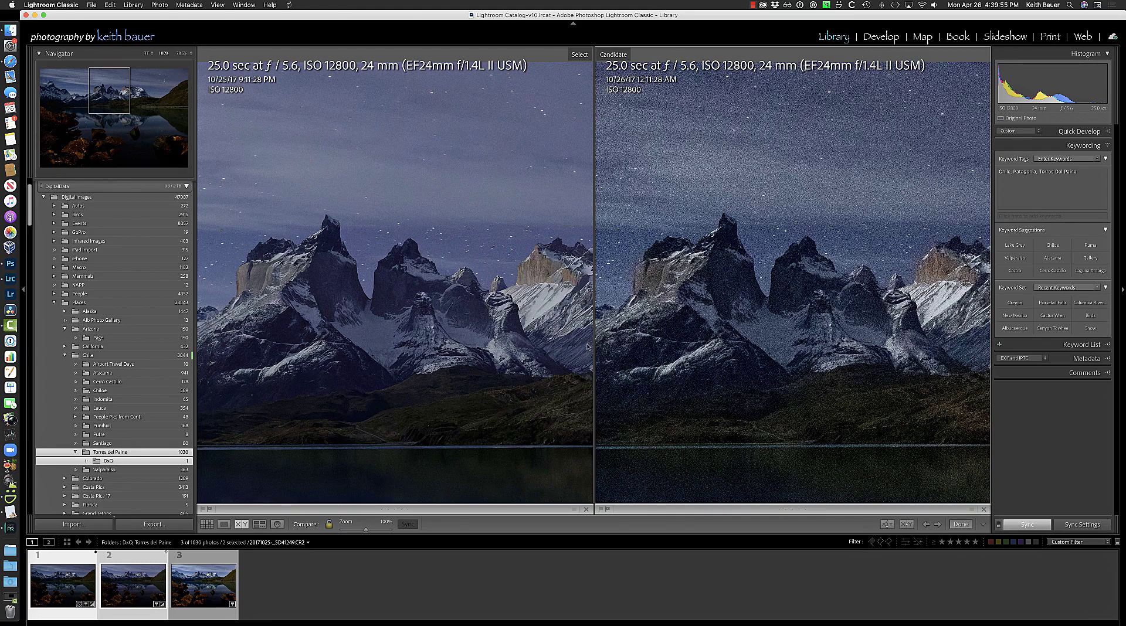
pyautogui.press('g')
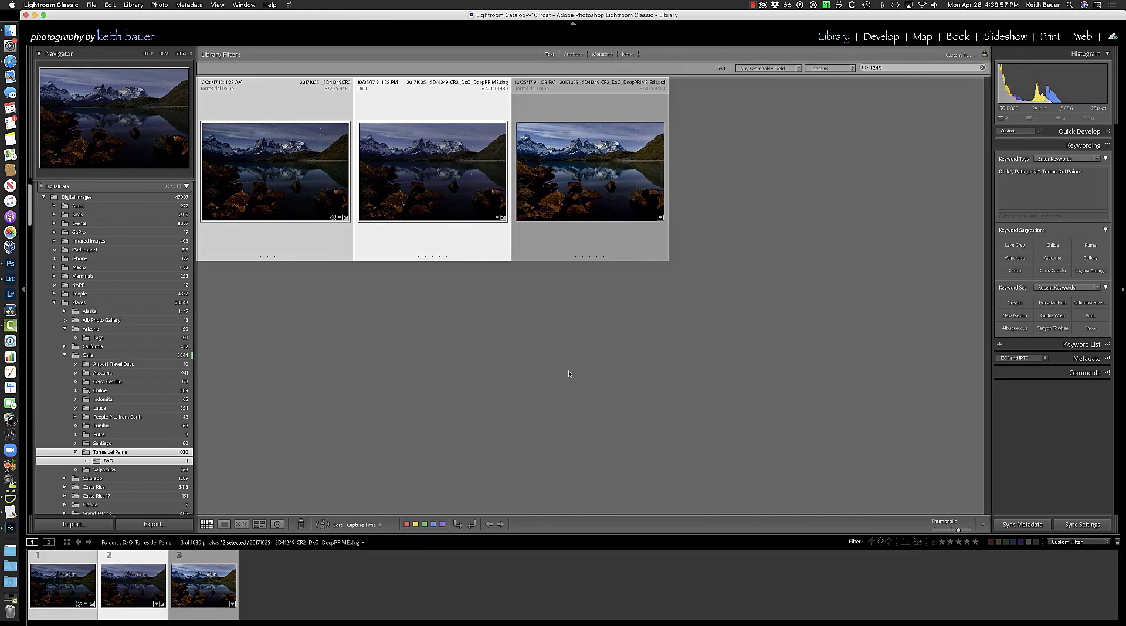
pyautogui.click(570, 372)
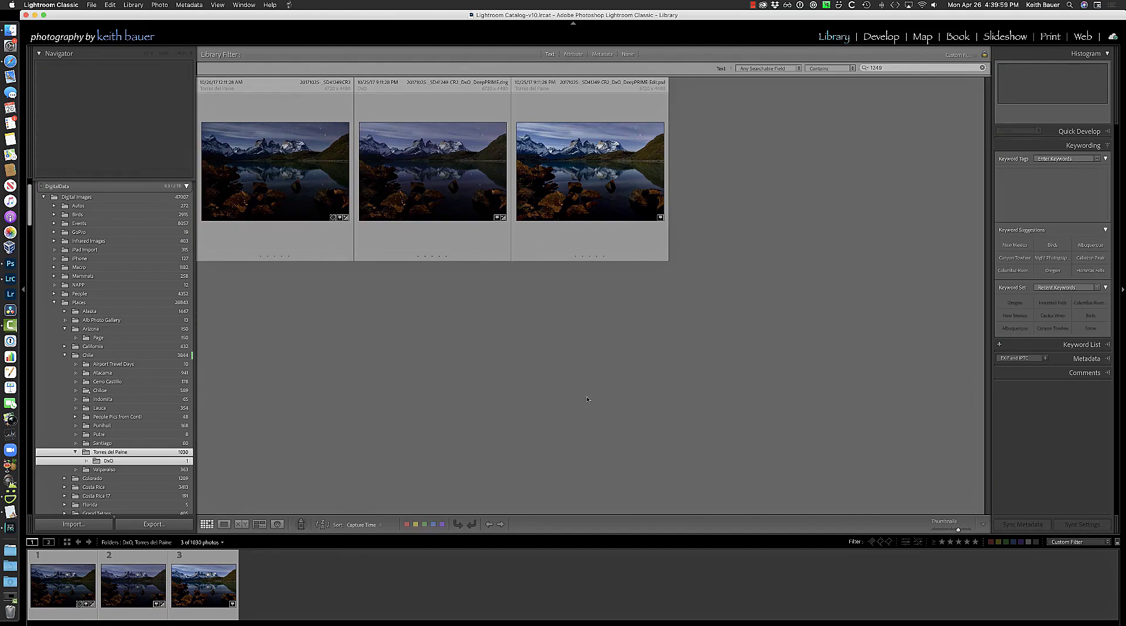